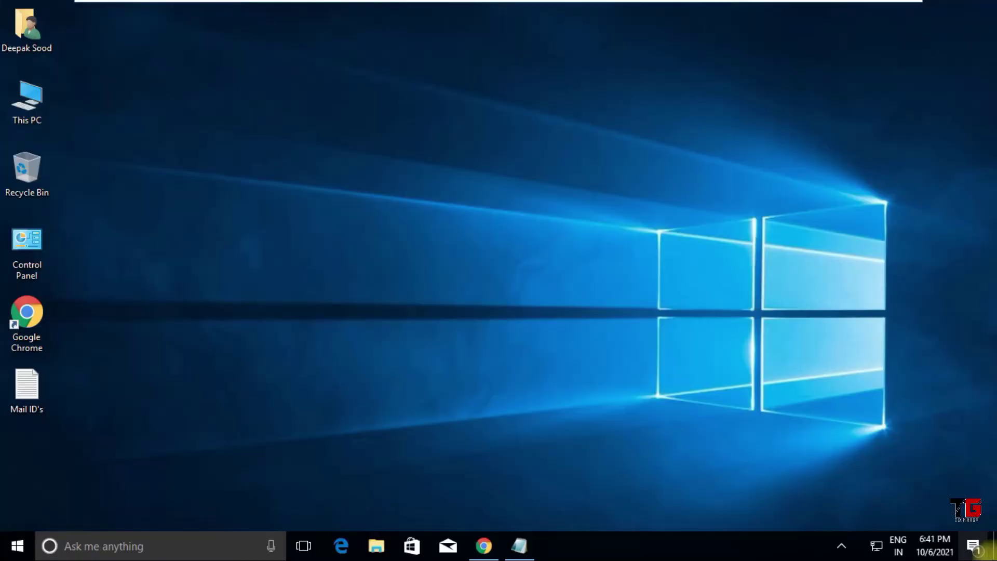
# Step: Launch Outlook from the Run box with 'outlook'
pyautogui.press('super+r')
pyautogui.write('ou')
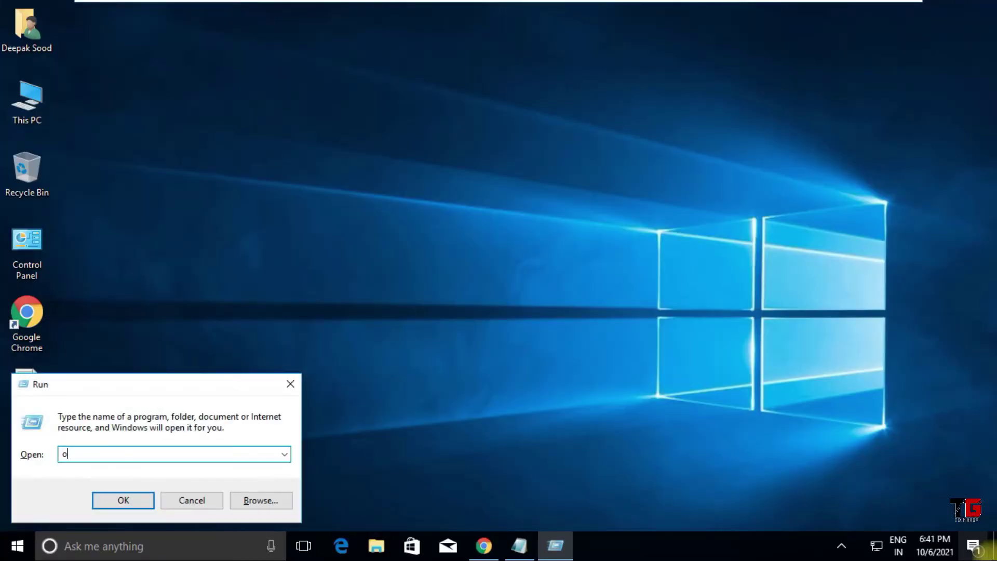
pyautogui.write('tlook')
pyautogui.press('Return')
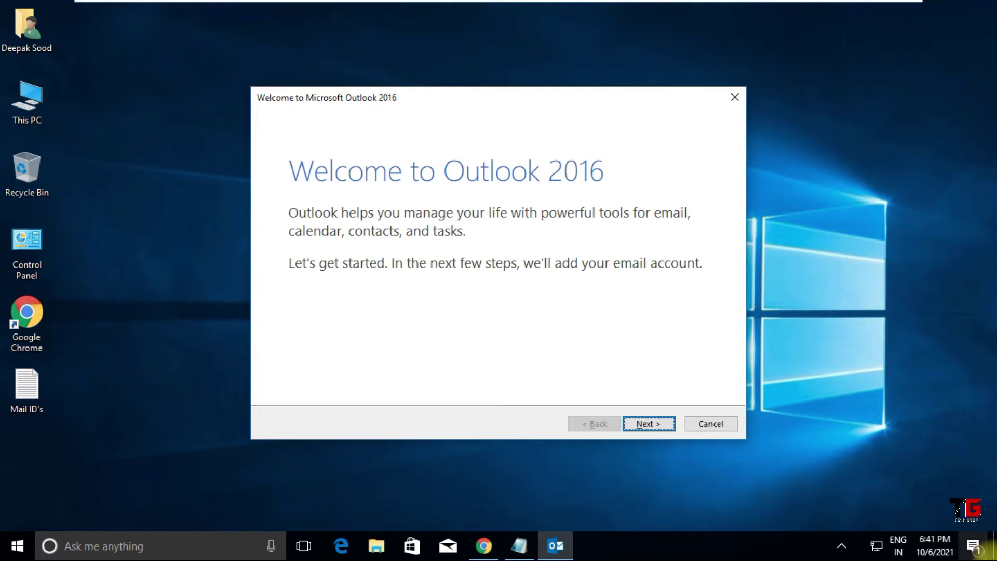
# Step: Add the Gmail account through the setup wizard's automatic setup and load its mailbox
pyautogui.click(647, 424)
pyautogui.click(646, 425)
pyautogui.click(363, 260)
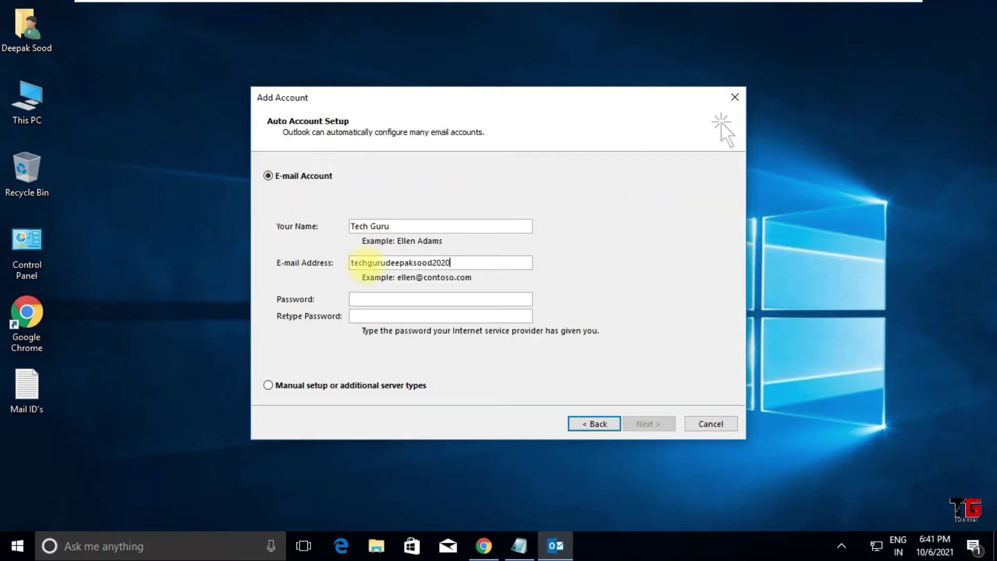
pyautogui.click(639, 423)
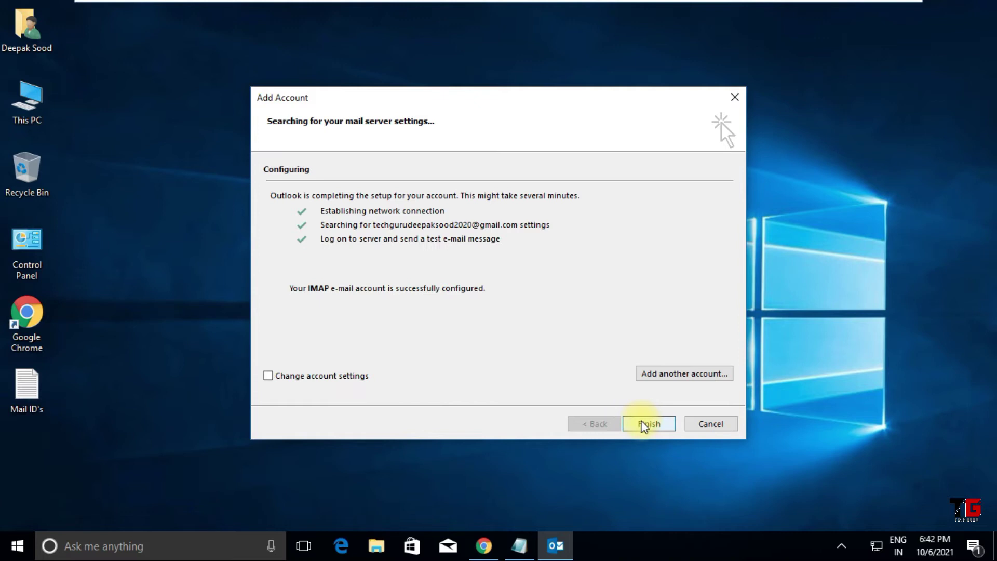
pyautogui.click(649, 424)
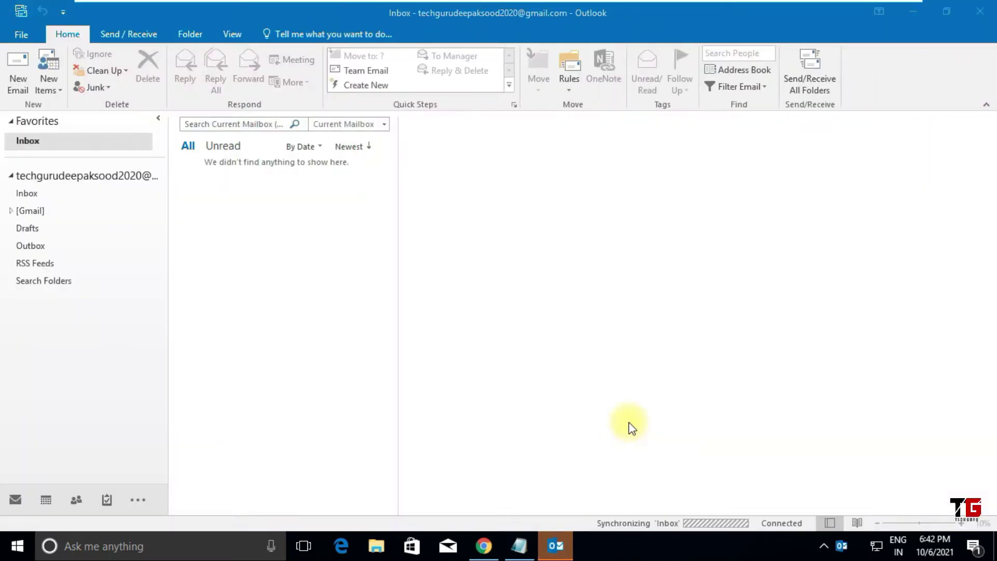
# Step: Postpone the Office updates prompt, open the Gmail Inbox, and widen the folder pane
pyautogui.click(379, 261)
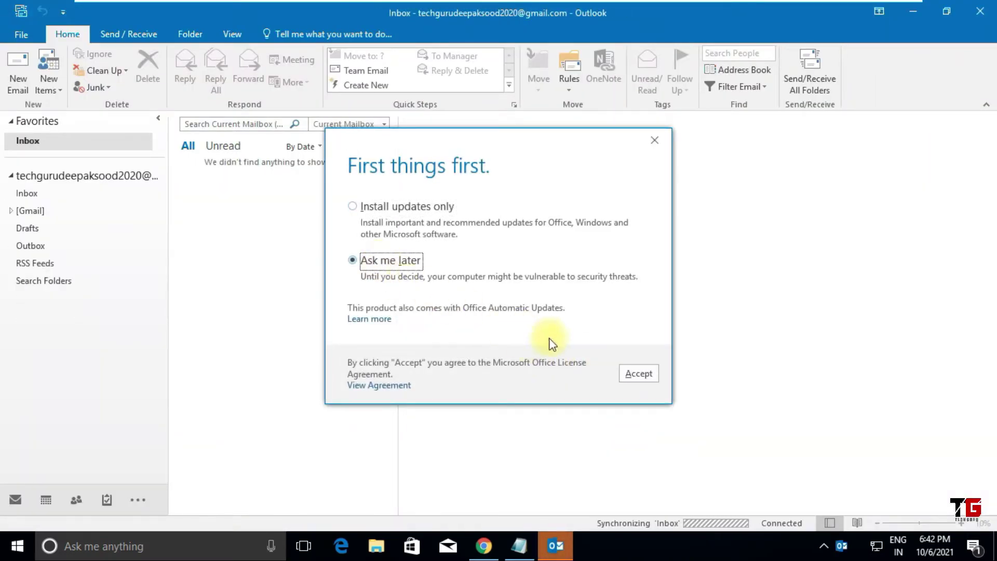
pyautogui.click(643, 374)
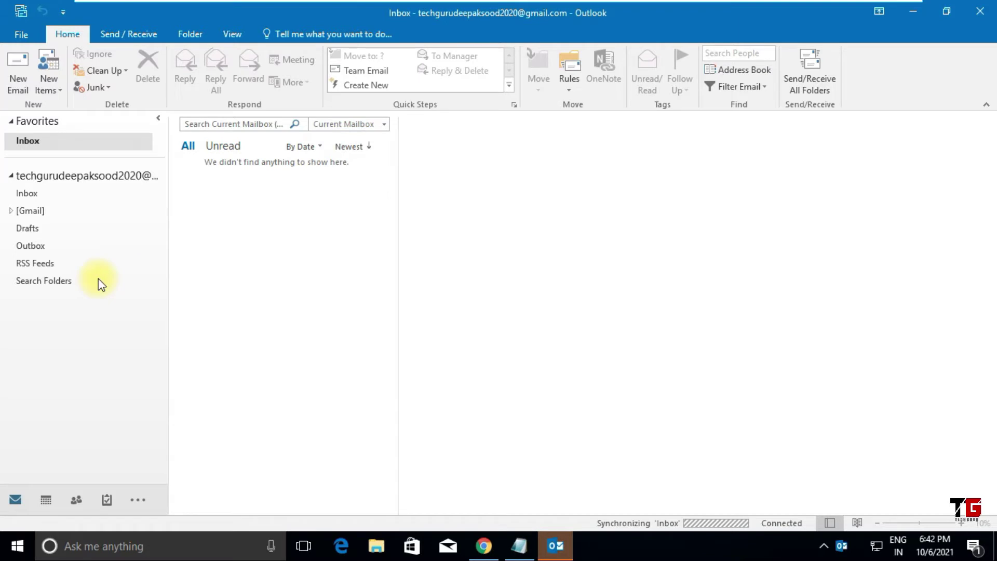
pyautogui.click(21, 195)
pyautogui.moveTo(168, 274); pyautogui.dragTo(235, 278)
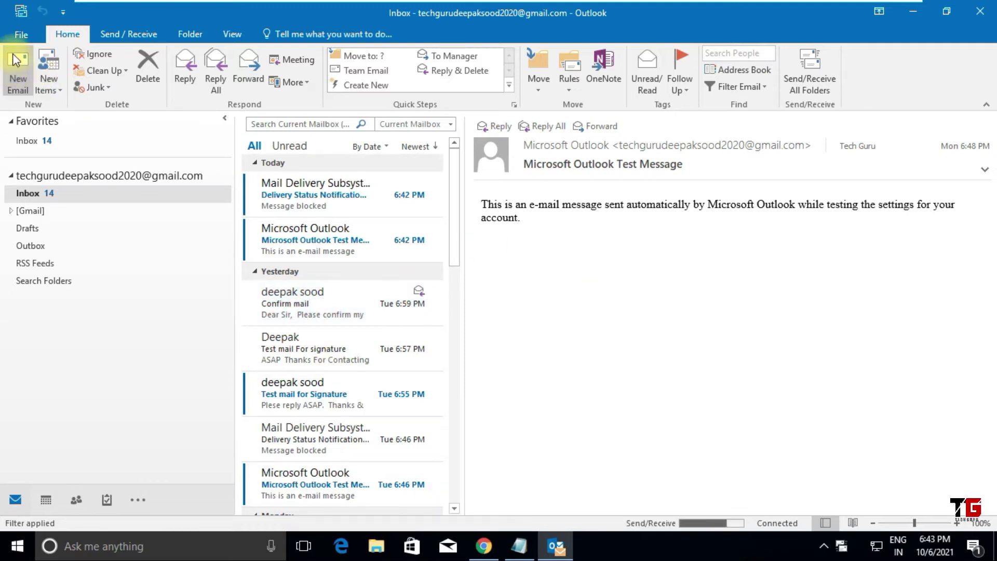
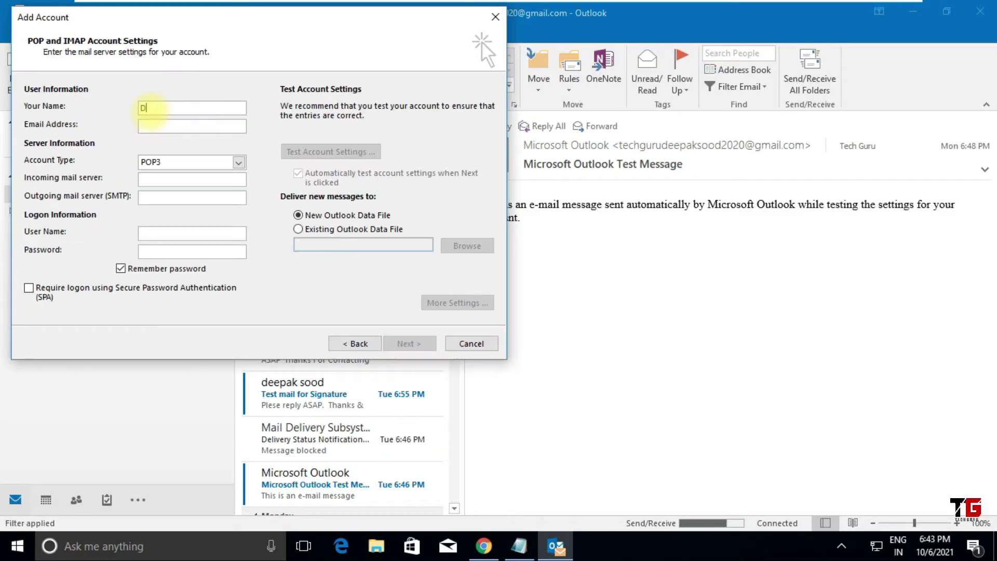
# Step: Enter the Yahoo account as IMAP with servers imap.mail.yahoo.com and smtp.mail.yahoo.com
pyautogui.press('Tab')
pyautogui.press('Tab')
pyautogui.press('Down')
pyautogui.press('Tab')
pyautogui.write('imap.mail.yahoo.com')
pyautogui.press('Tab')
pyautogui.write('smtp.mail.yahoo.com')
pyautogui.press('Tab')
pyautogui.press('Tab')
# Step: Set the encryption type under More Settings > Advanced, finish adding the account, then go to People
pyautogui.click(457, 303)
pyautogui.click(196, 125)
pyautogui.click(272, 180)
pyautogui.click(270, 203)
pyautogui.click(218, 416)
pyautogui.click(410, 344)
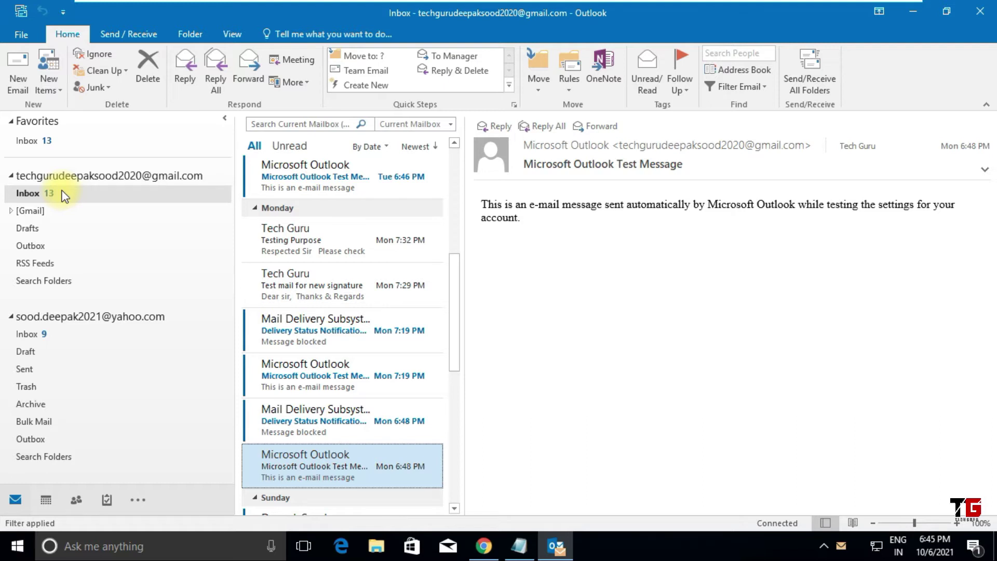
pyautogui.moveTo(78, 503)
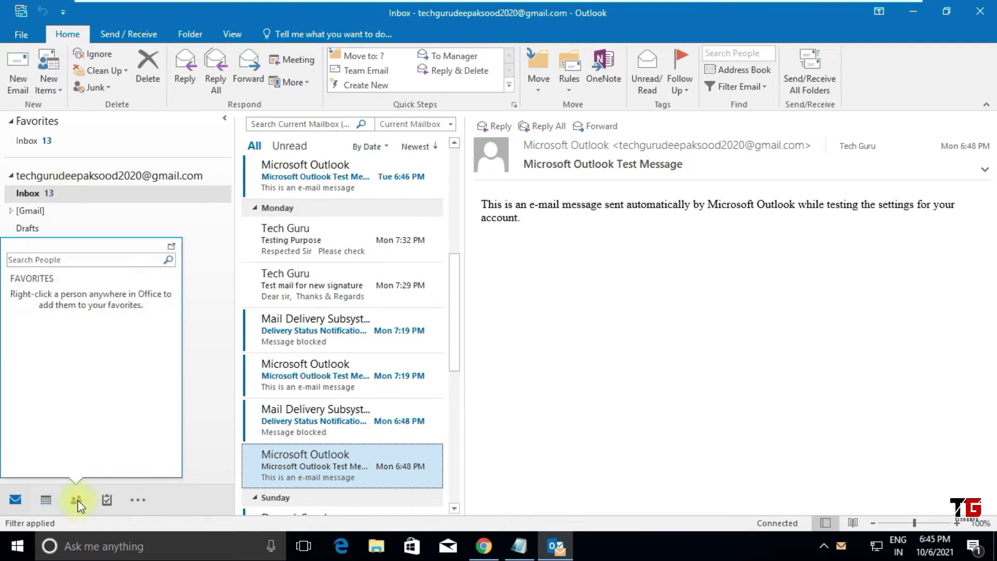
pyautogui.click(77, 500)
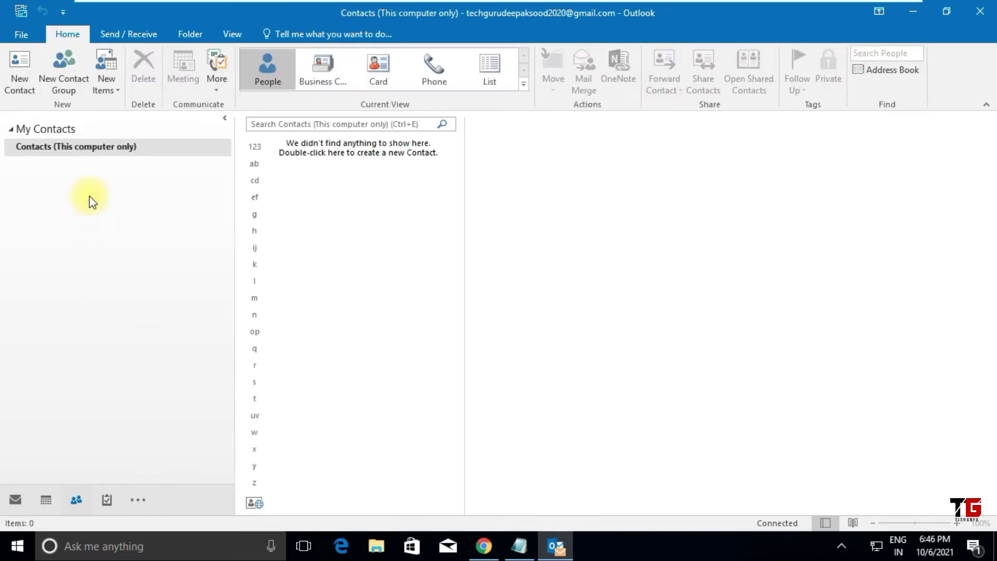
# Step: Start a new contact with the owner's full name, company Home Business and job title It
pyautogui.click(15, 75)
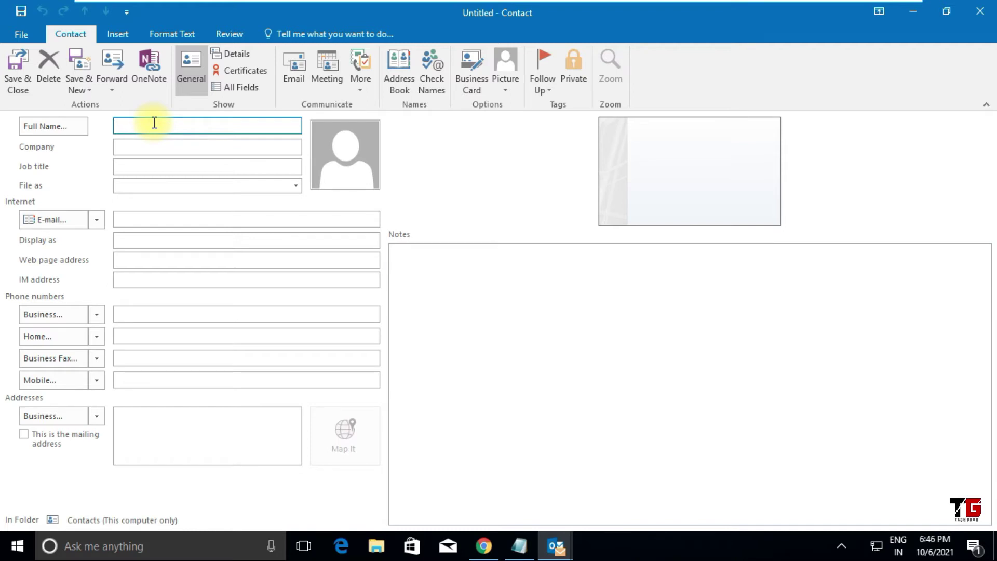
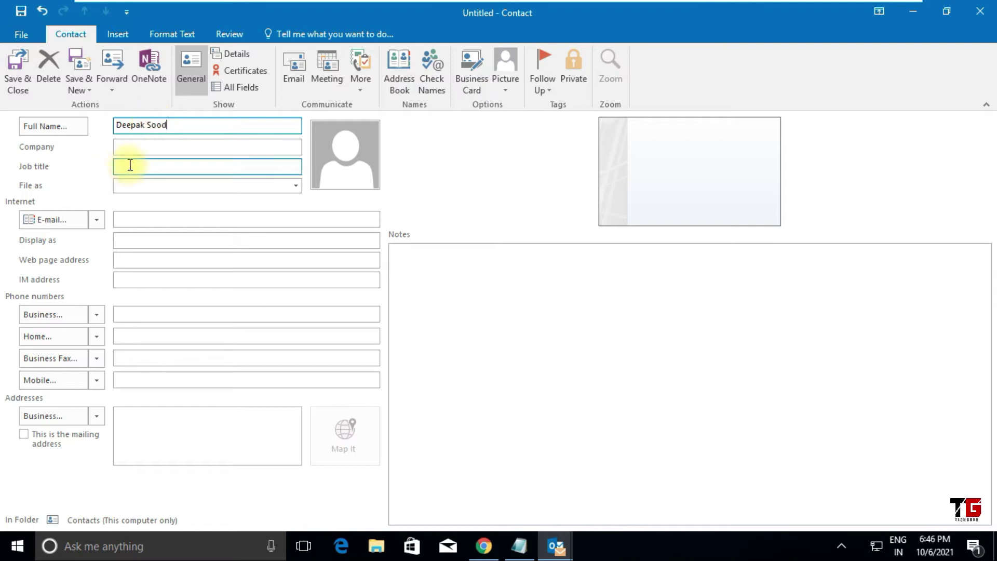
pyautogui.click(133, 148)
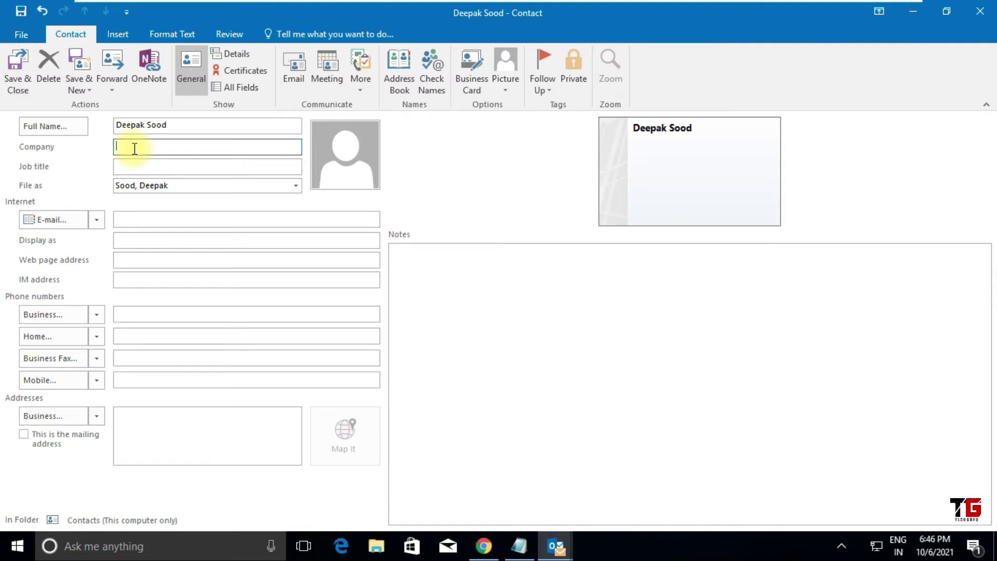
pyautogui.write('Home Business')
pyautogui.click(148, 166)
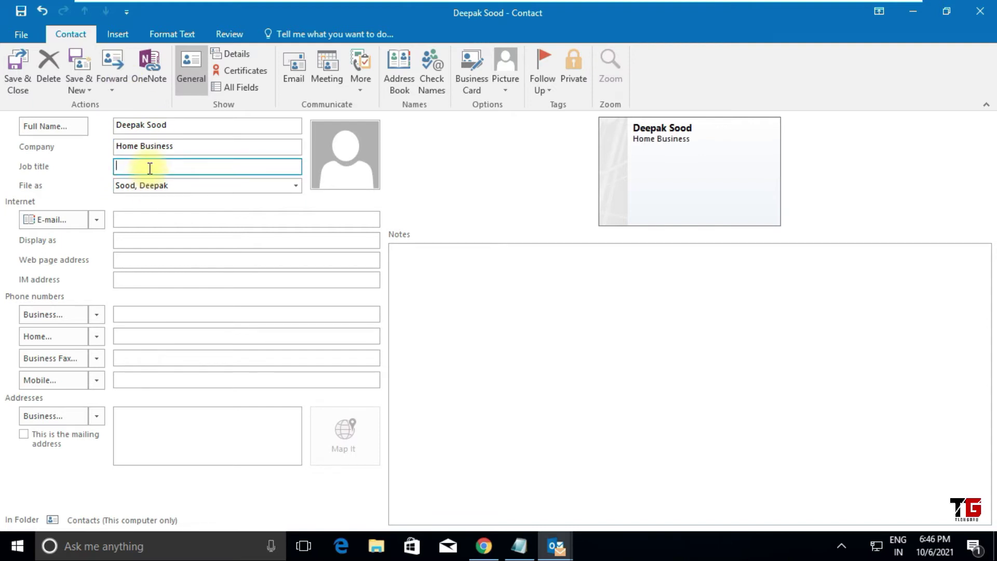
pyautogui.write('It')
# Step: Add the contact's Gmail address and business phone number, then save and close it
pyautogui.click(138, 219)
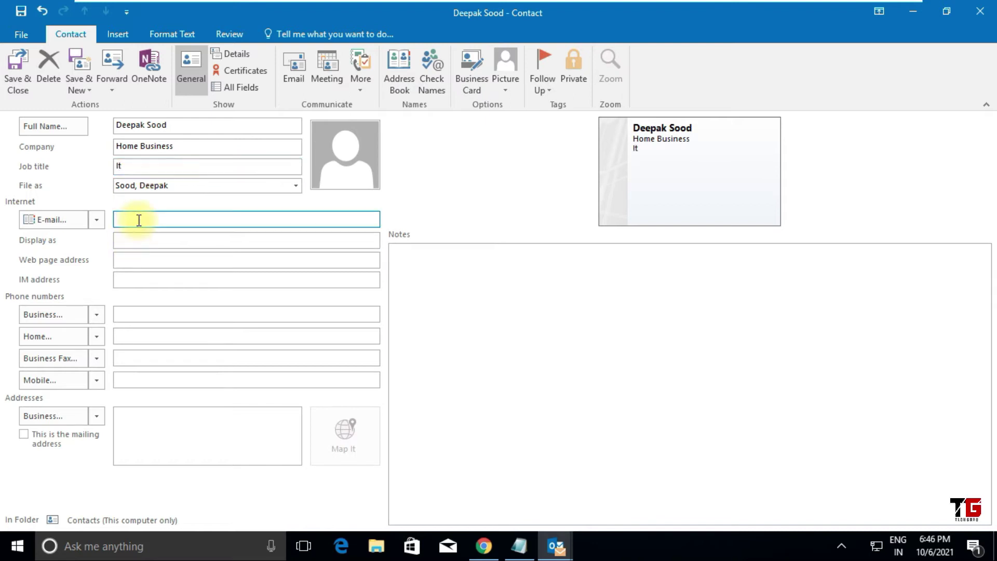
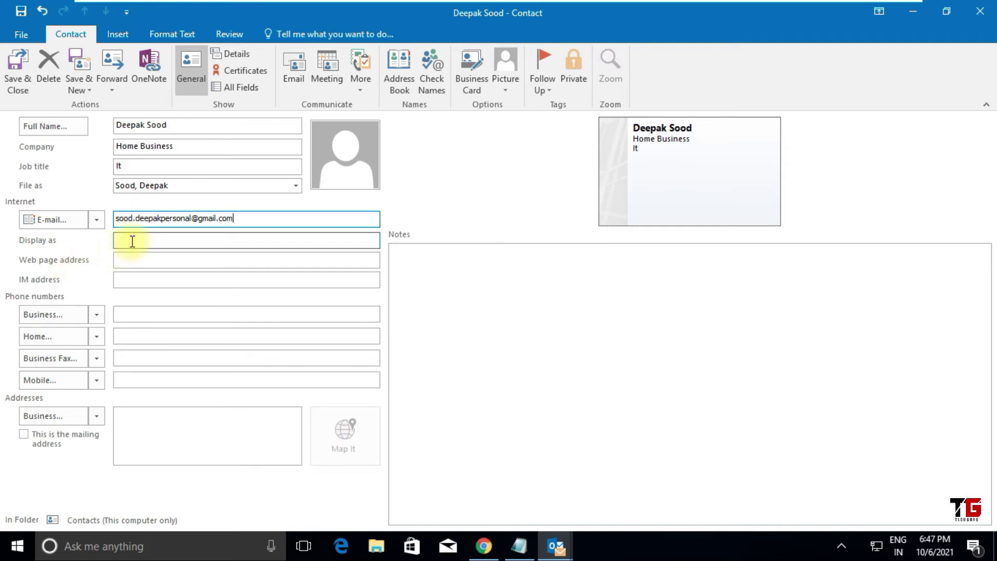
pyautogui.click(135, 260)
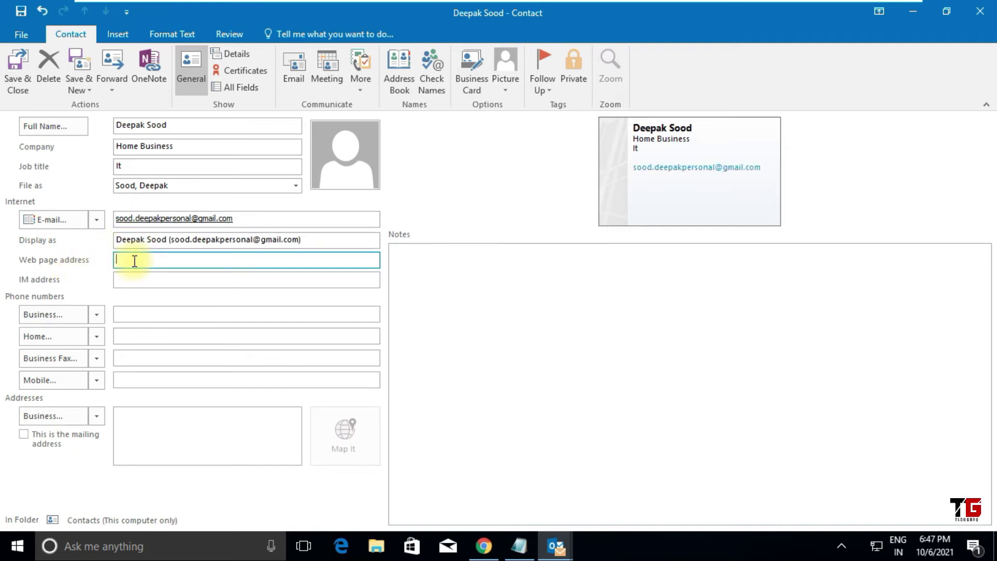
pyautogui.click(139, 314)
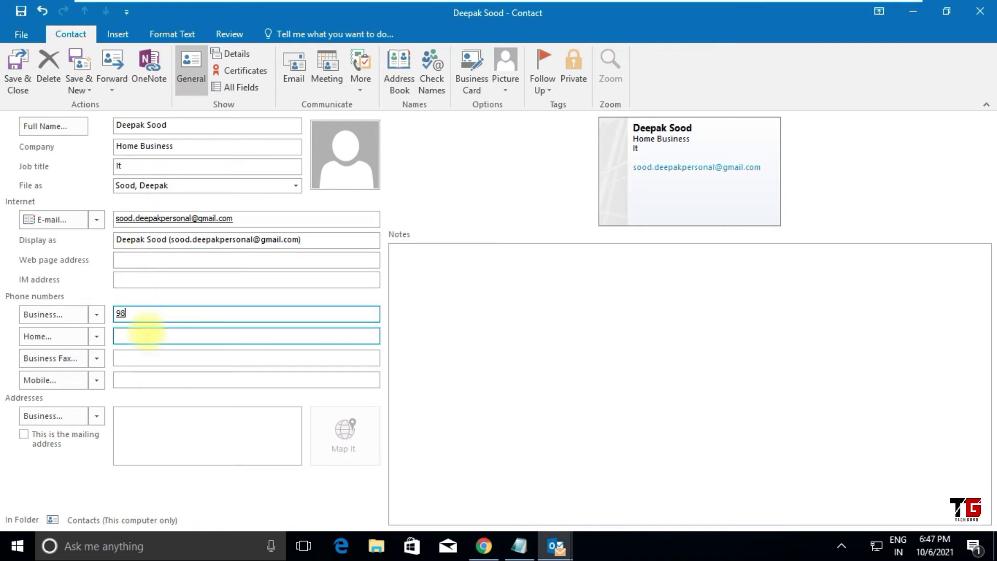
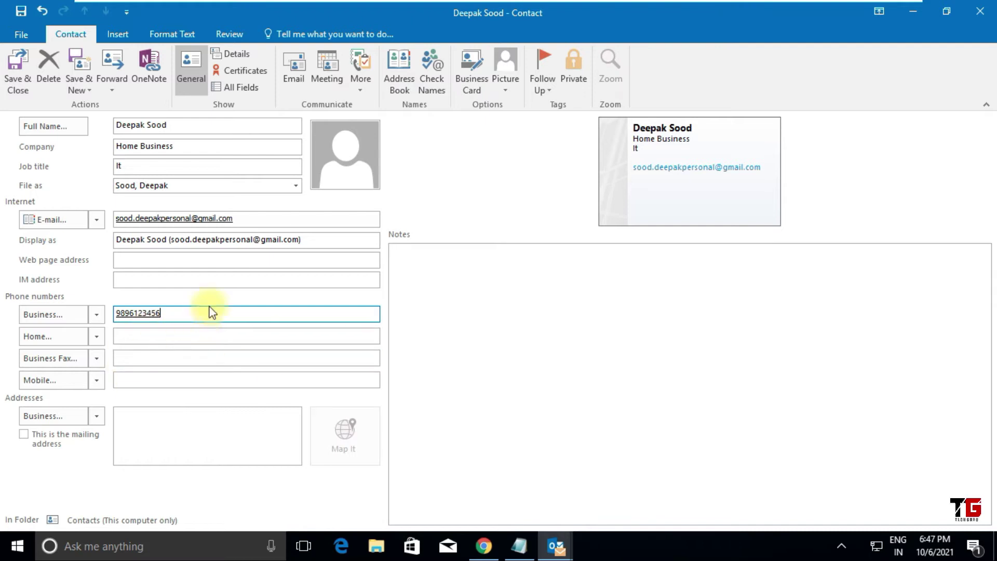
pyautogui.click(176, 339)
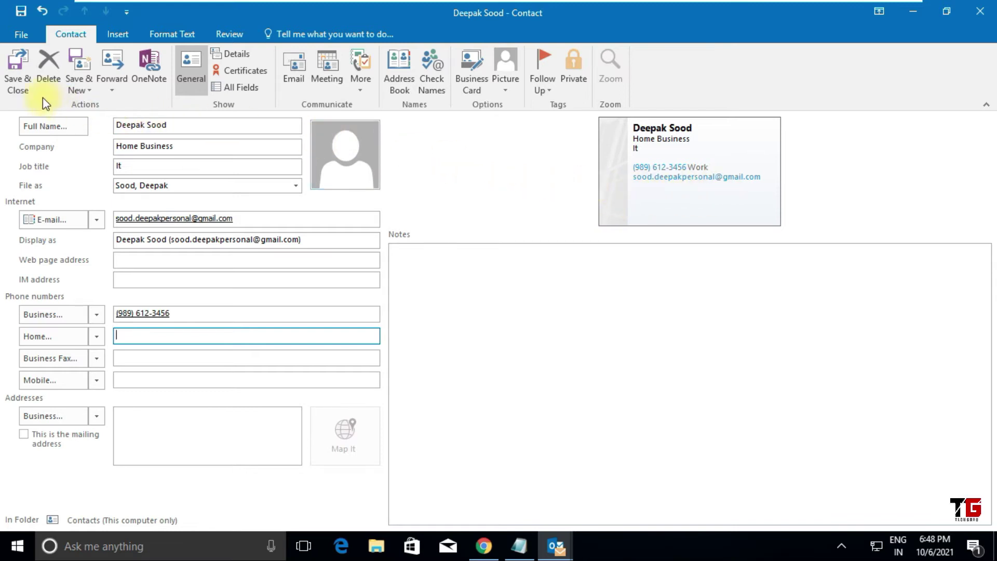
pyautogui.click(13, 76)
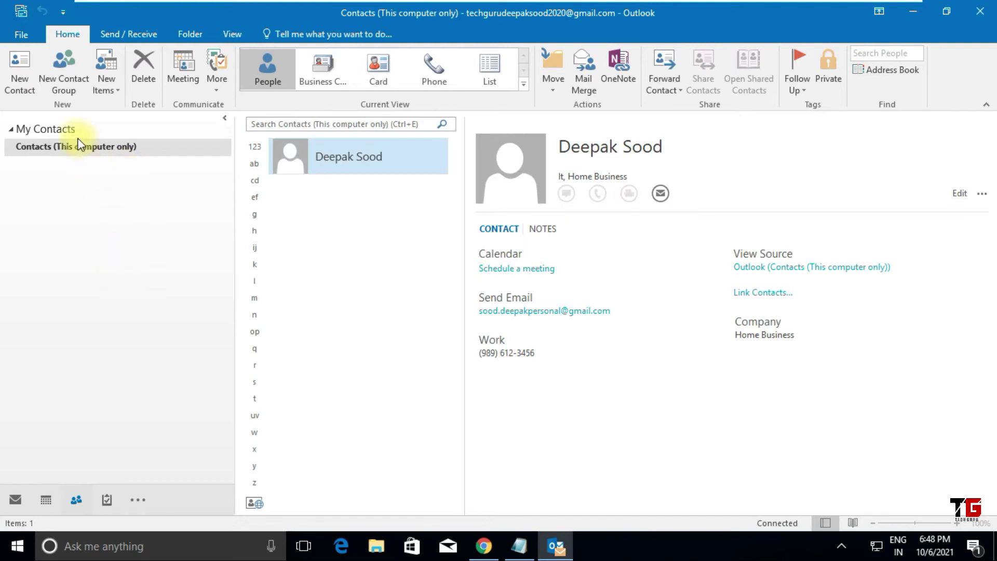
# Step: Start another contact with a single-word full name, dismissing the full-name check
pyautogui.click(22, 78)
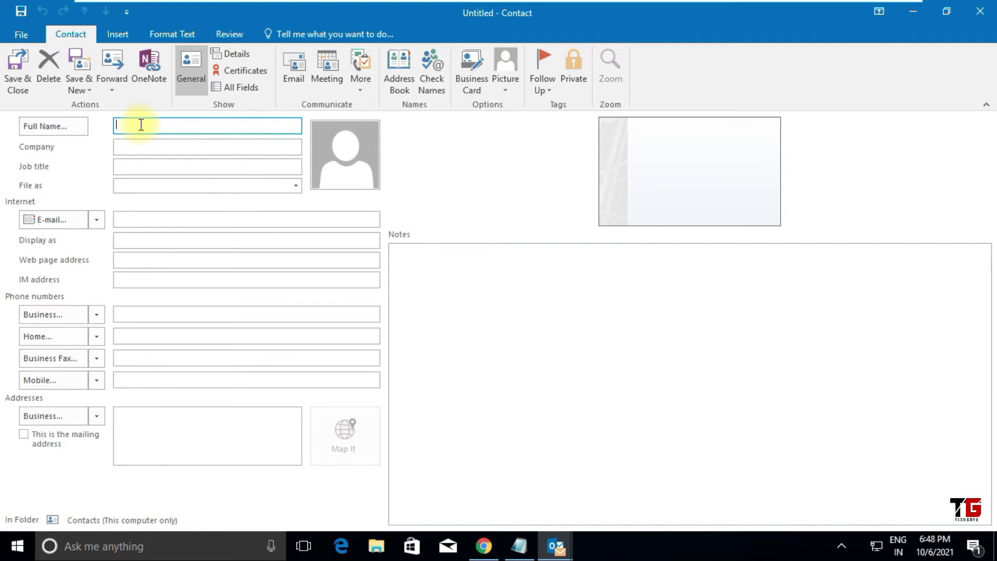
pyautogui.write('Deepak')
pyautogui.press('Tab')
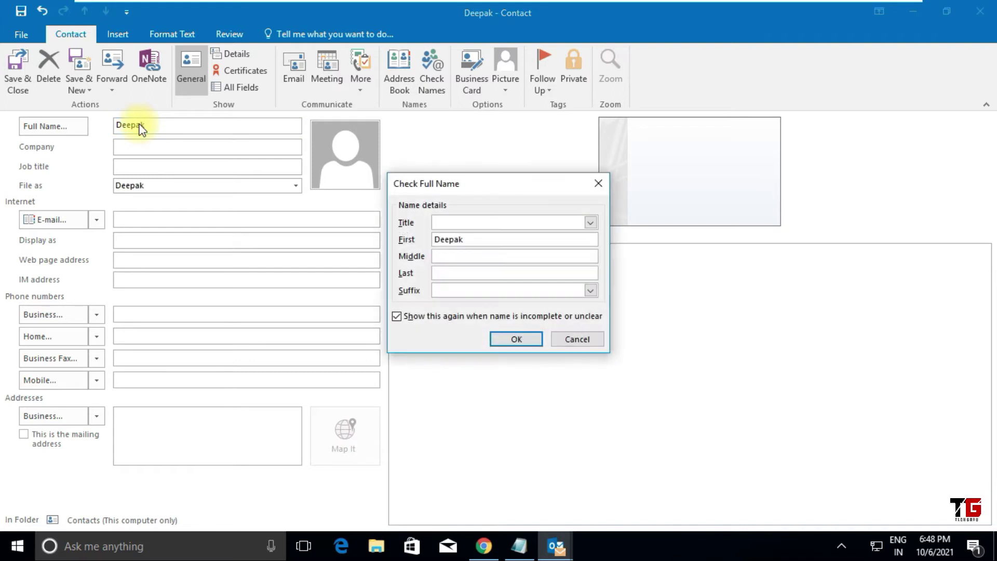
pyautogui.click(577, 339)
# Step: Give it a Hotmail address, auto-fill the Display as name, and save the contact
pyautogui.click(173, 218)
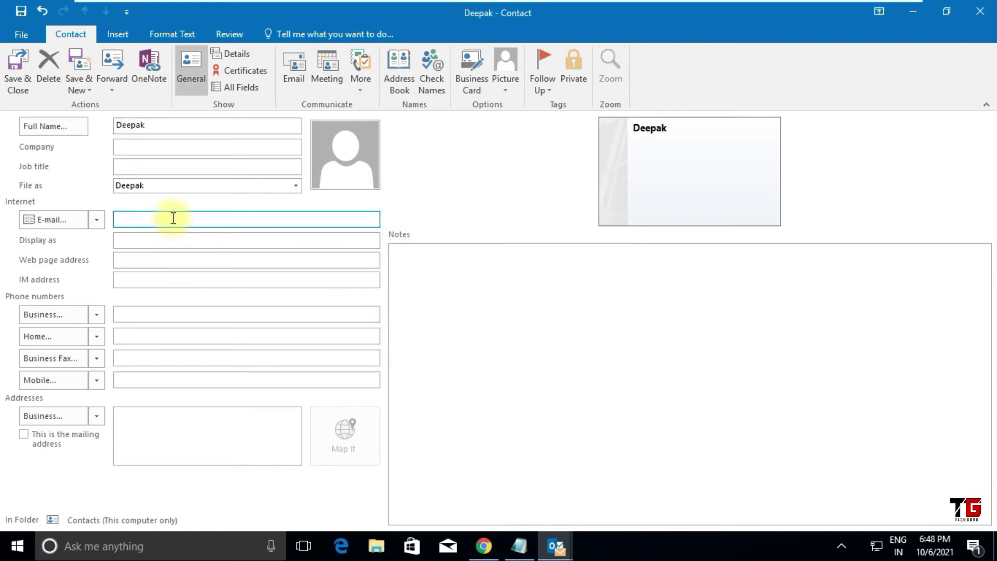
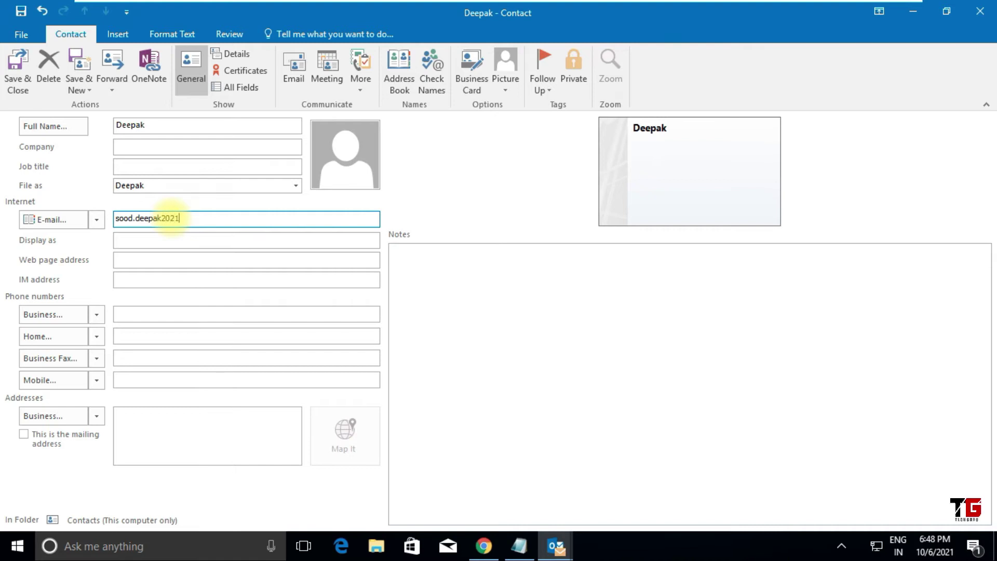
pyautogui.click(150, 242)
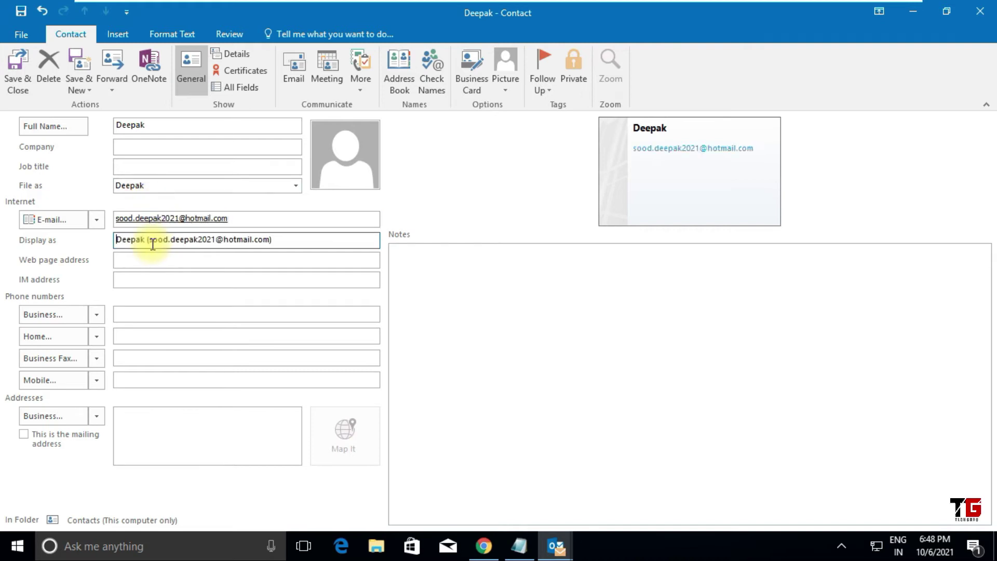
pyautogui.moveTo(193, 220)
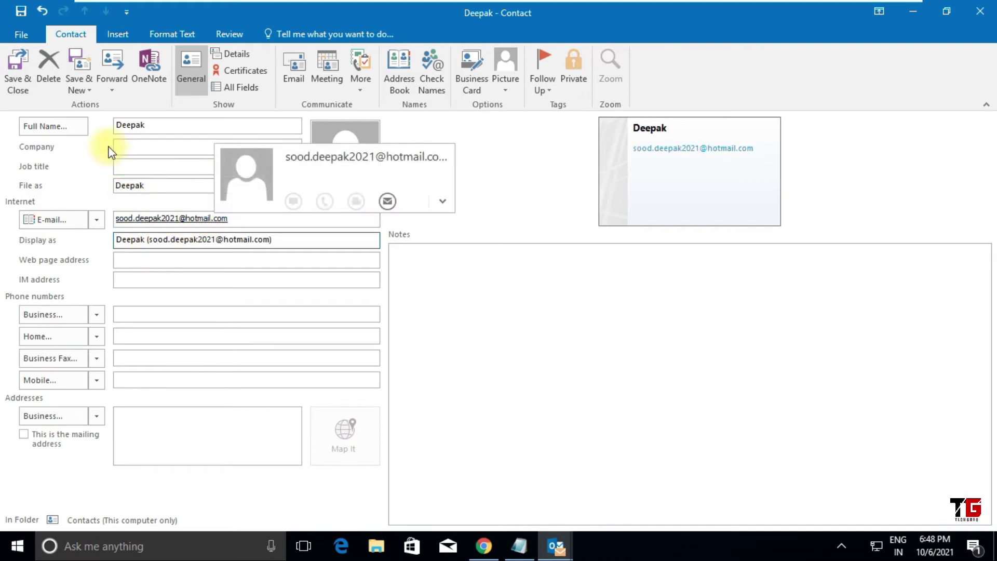
pyautogui.click(15, 68)
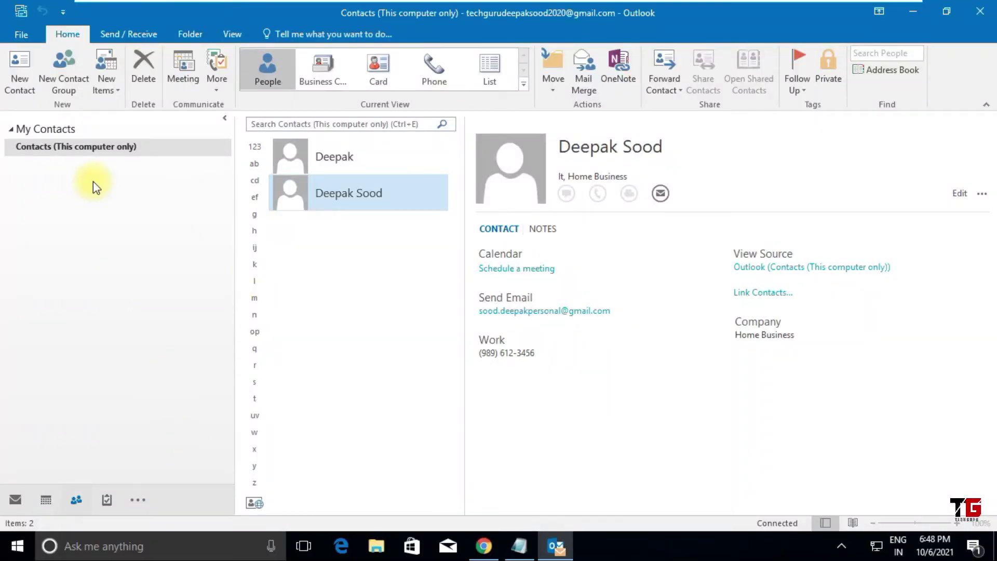
pyautogui.click(66, 76)
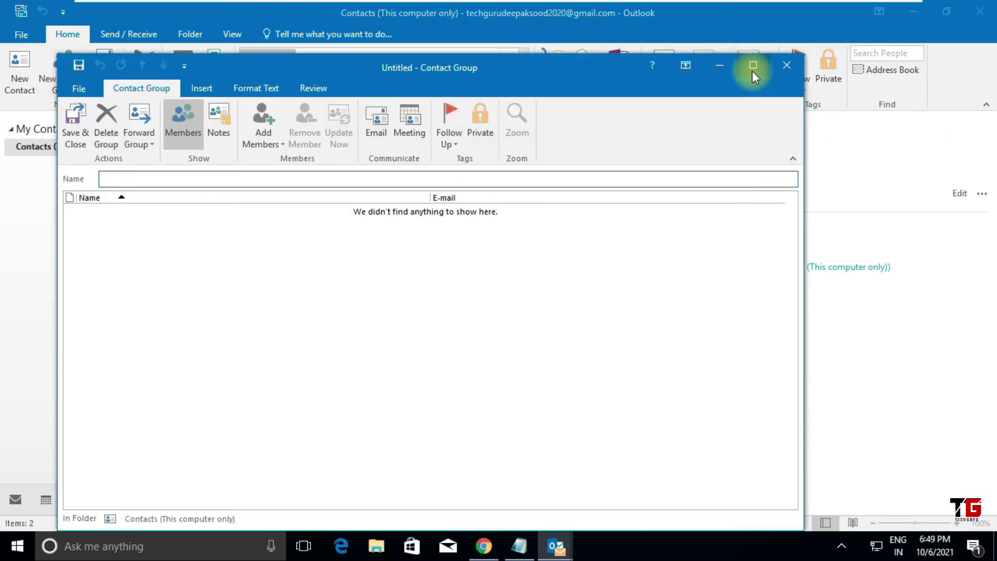
# Step: Maximise the new contact group window and name the group ITI
pyautogui.click(751, 71)
pyautogui.click(56, 121)
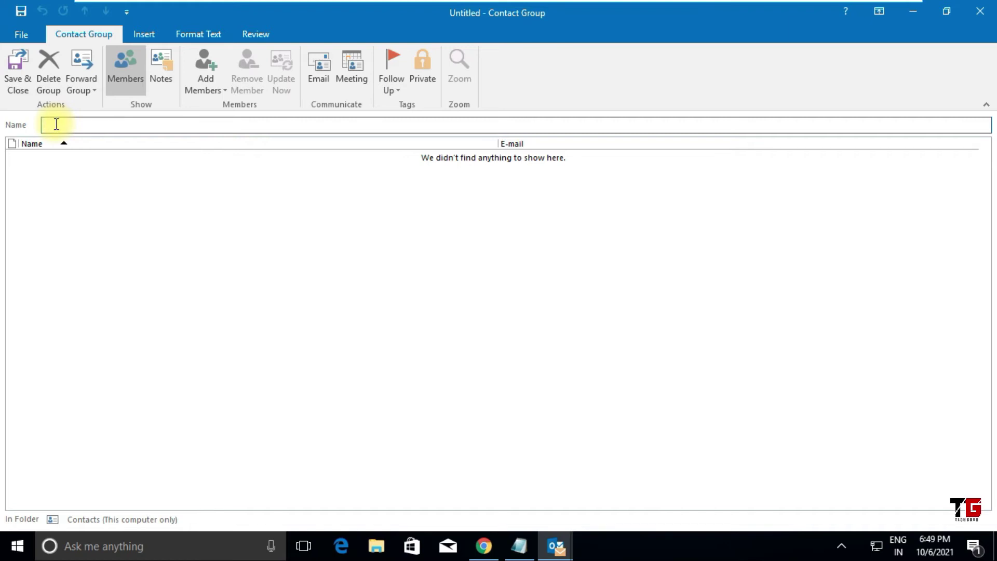
pyautogui.write('ITI')
# Step: Add both saved contacts as members, one at a time, from the Address Book
pyautogui.click(223, 90)
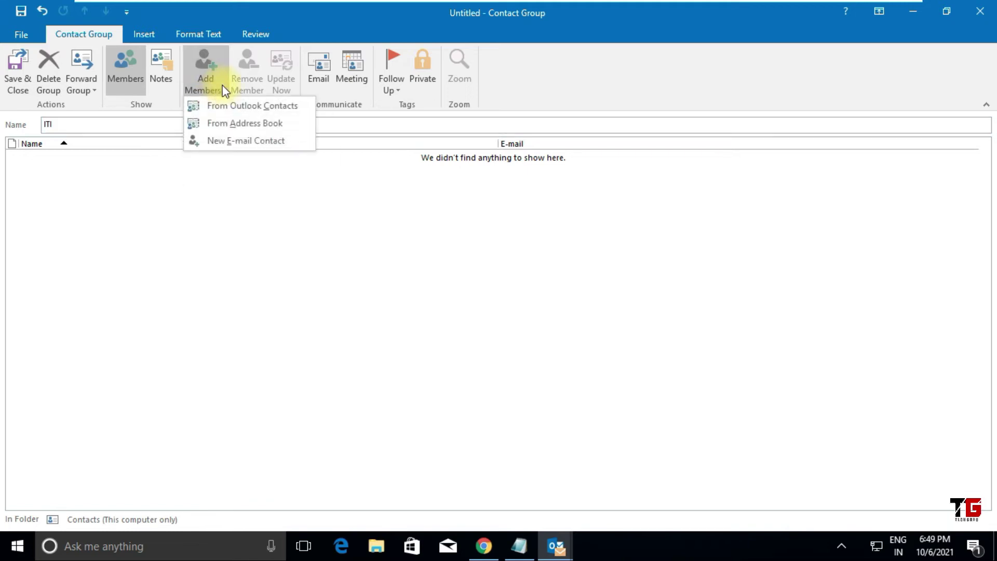
pyautogui.click(304, 106)
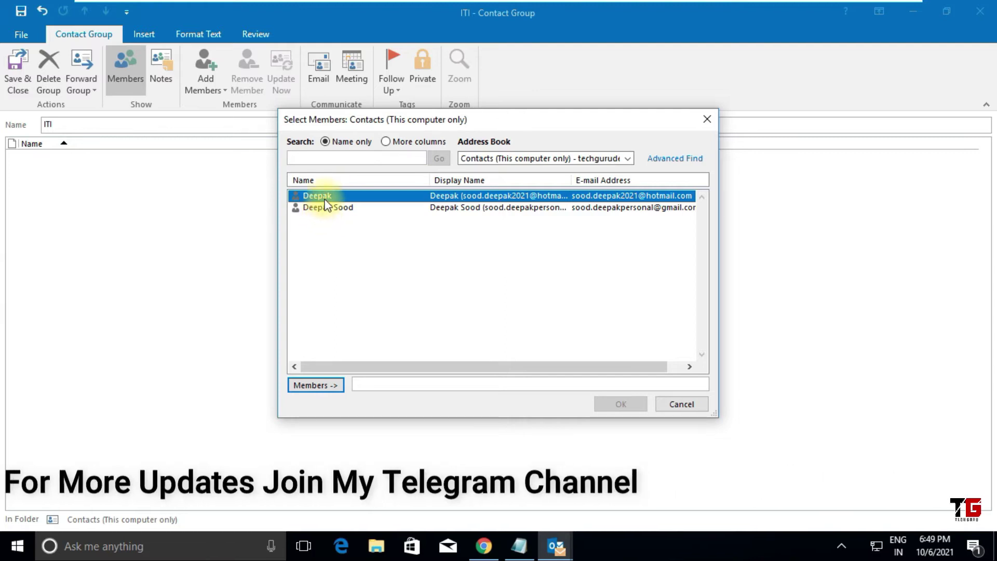
pyautogui.click(330, 388)
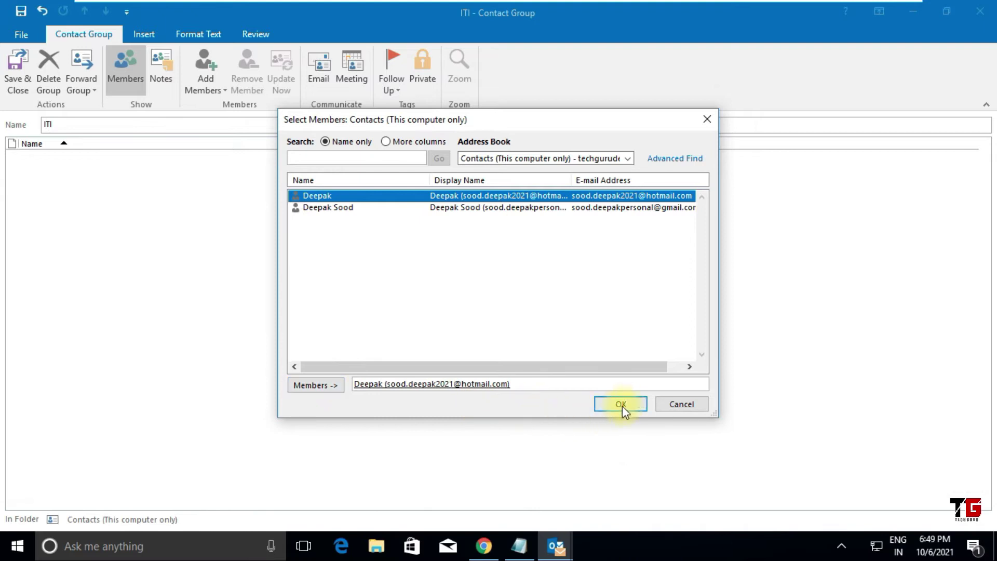
pyautogui.click(623, 404)
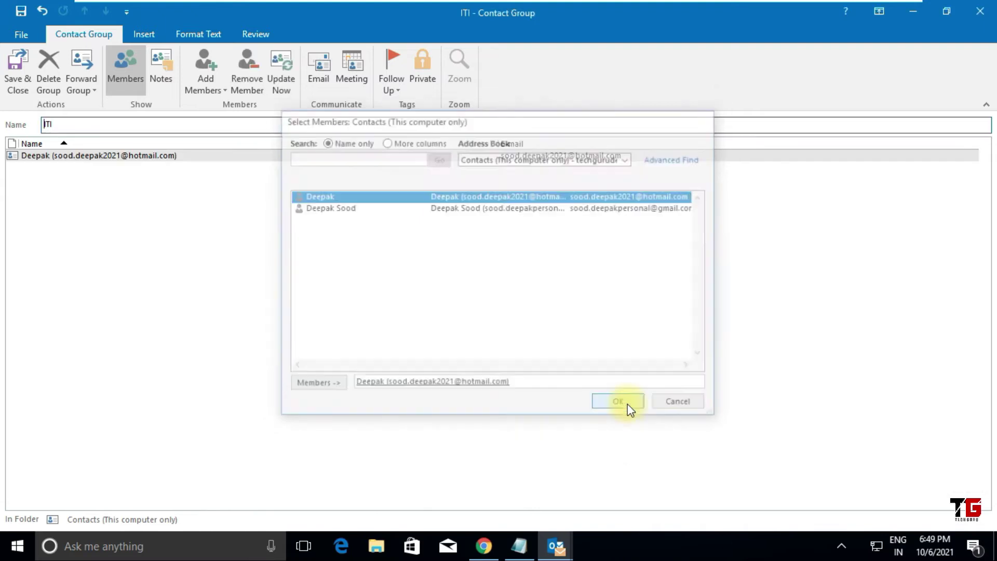
pyautogui.click(223, 89)
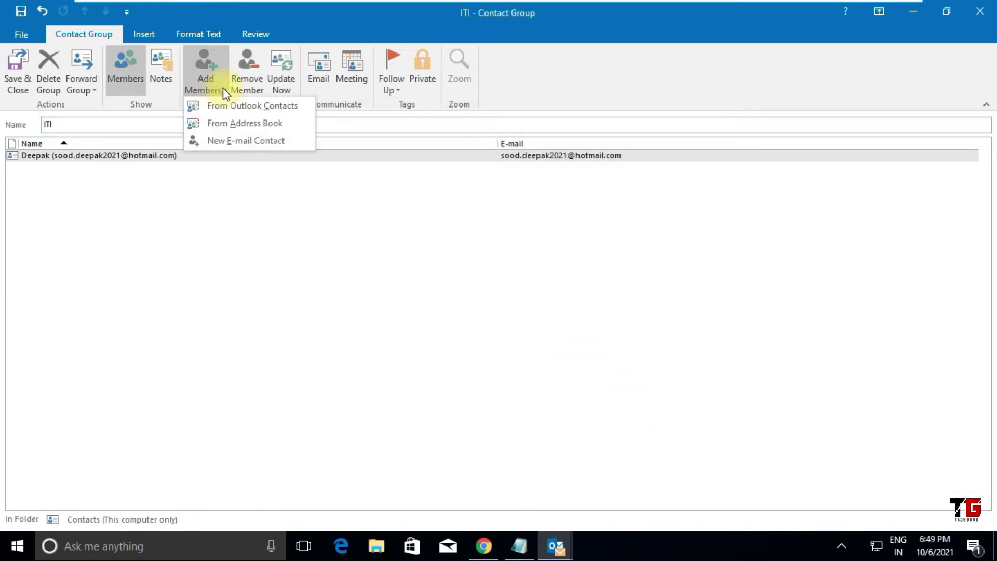
pyautogui.click(289, 124)
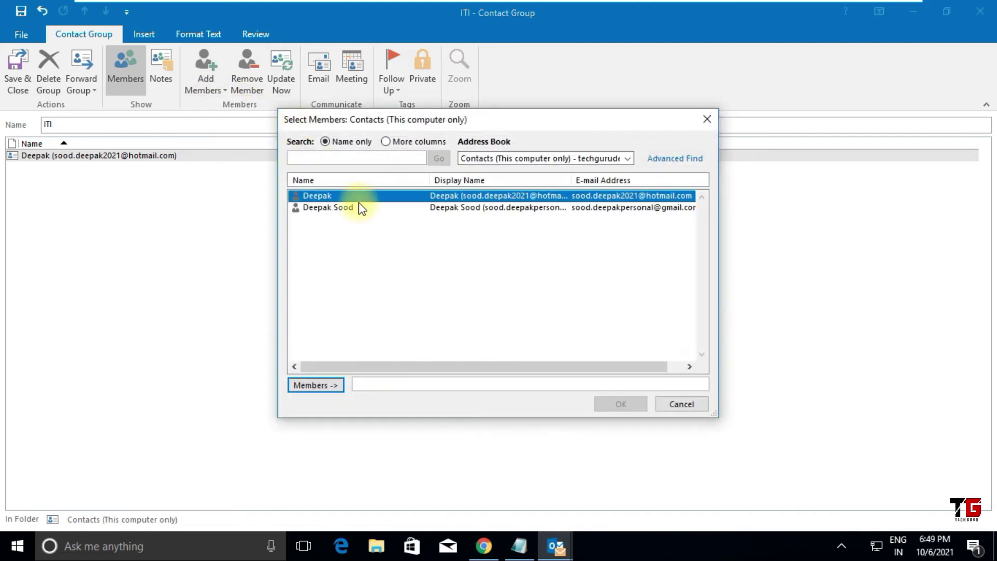
pyautogui.click(328, 206)
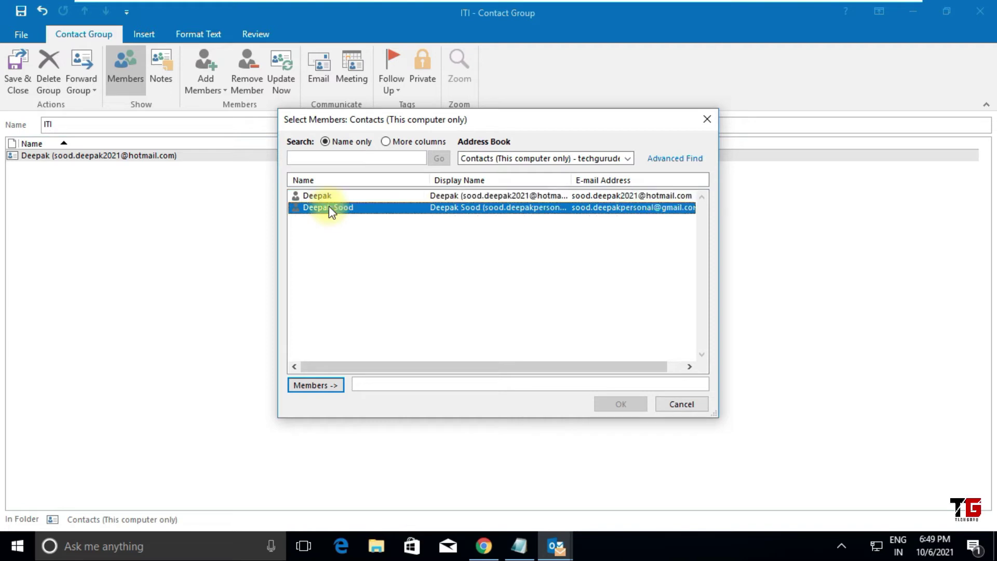
pyautogui.click(322, 385)
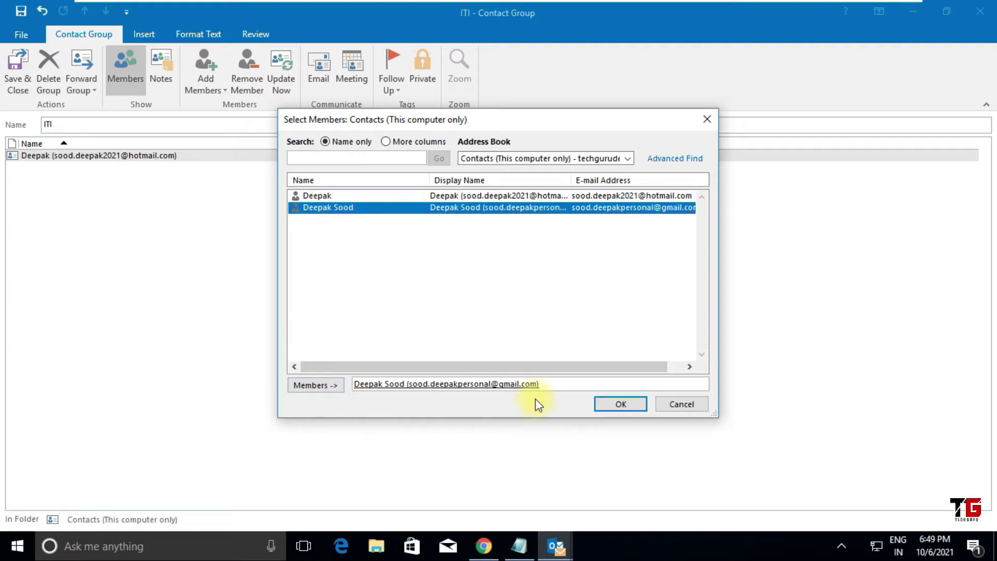
pyautogui.click(617, 405)
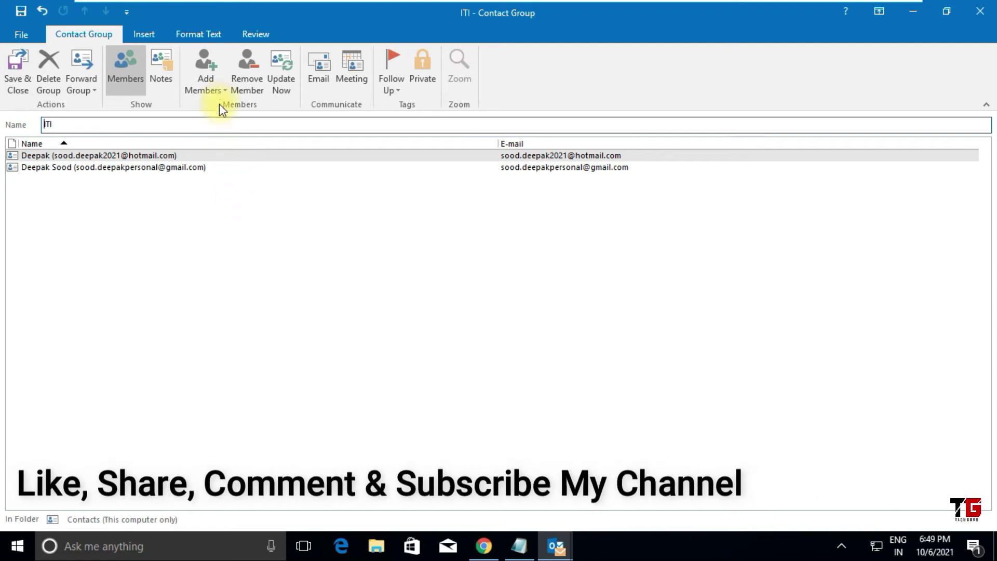
# Step: Add new e-mail contact 'Tech Guru' with its Gmail address as a member, then save the group
pyautogui.click(219, 86)
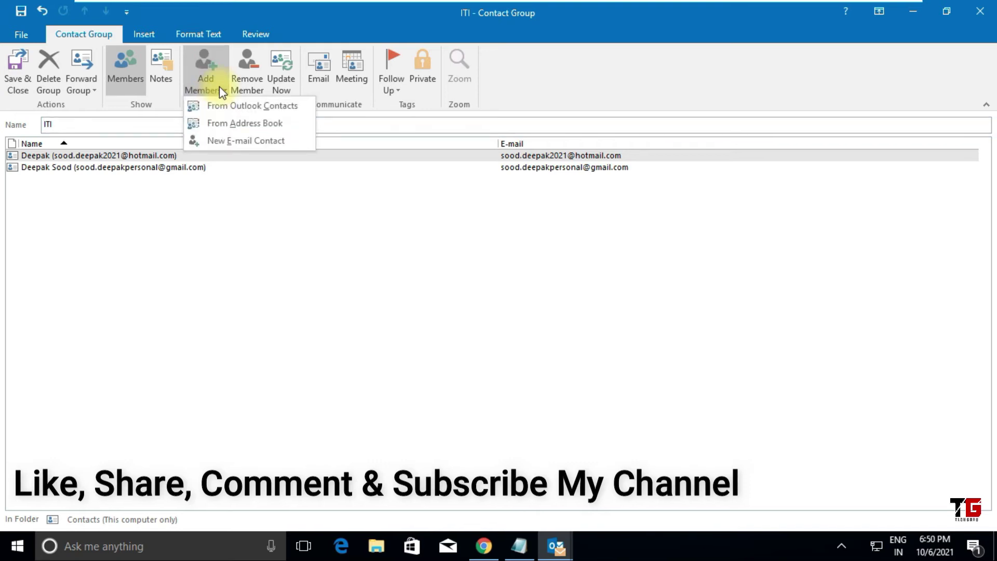
pyautogui.click(272, 143)
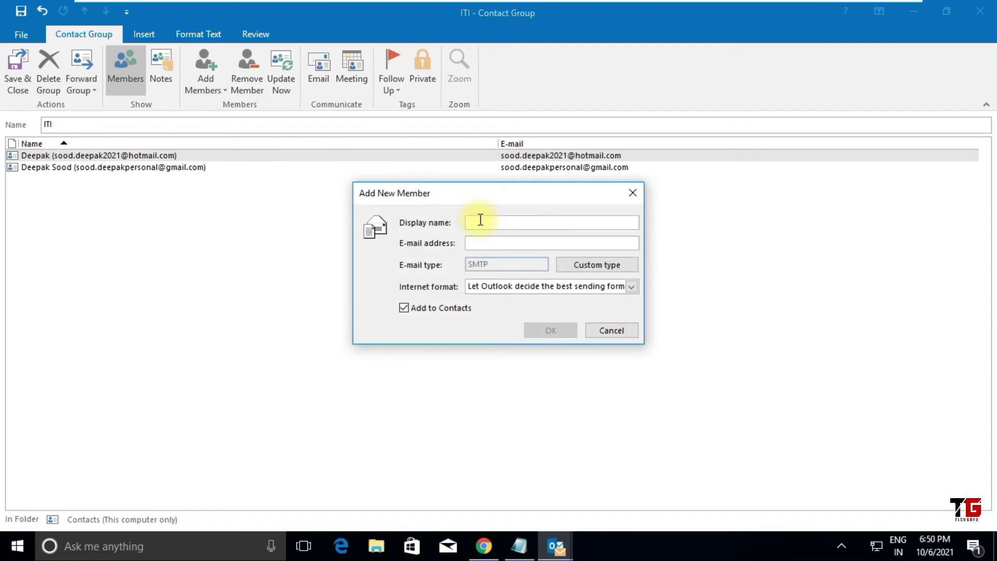
pyautogui.write('Tech Gur')
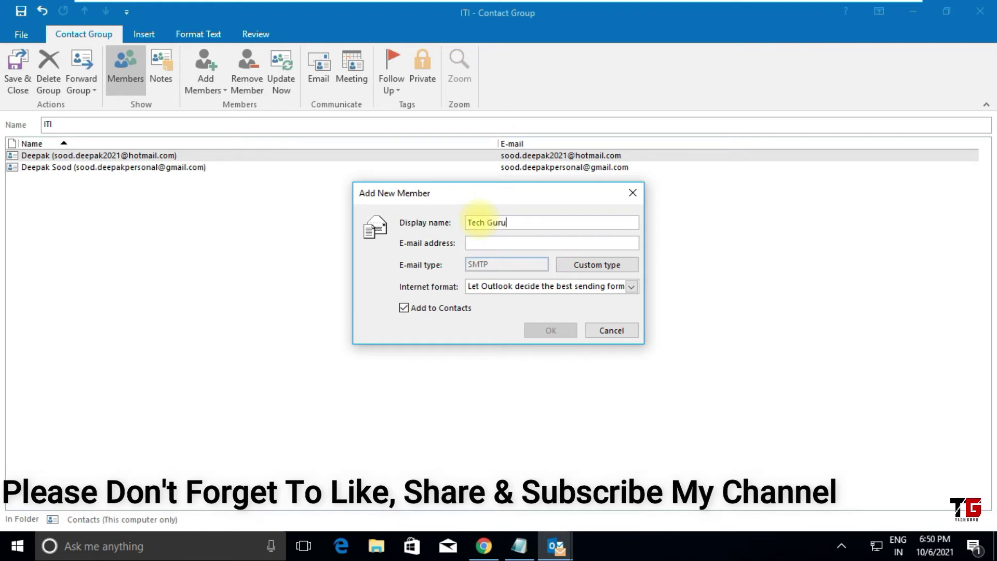
pyautogui.write('u')
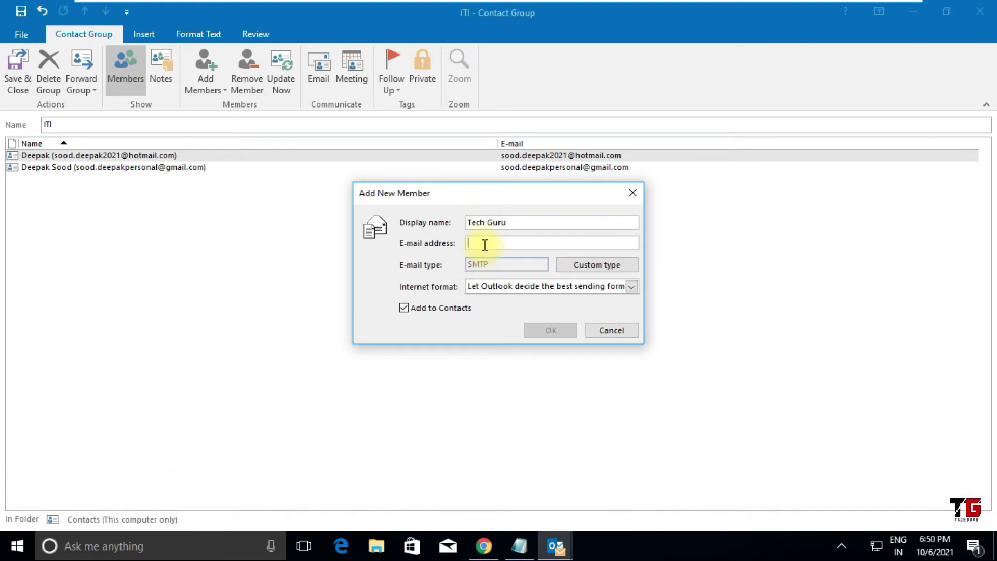
pyautogui.click(484, 244)
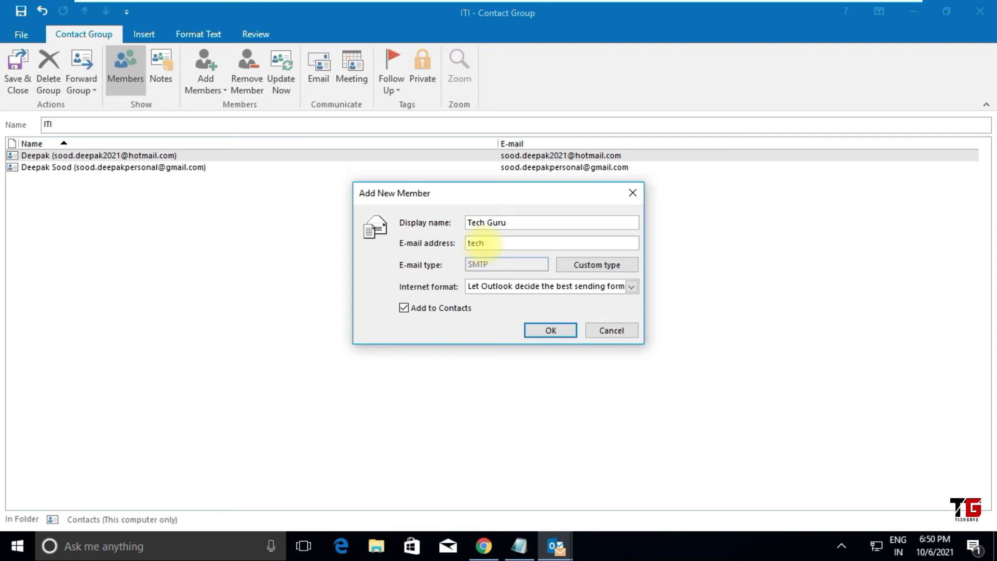
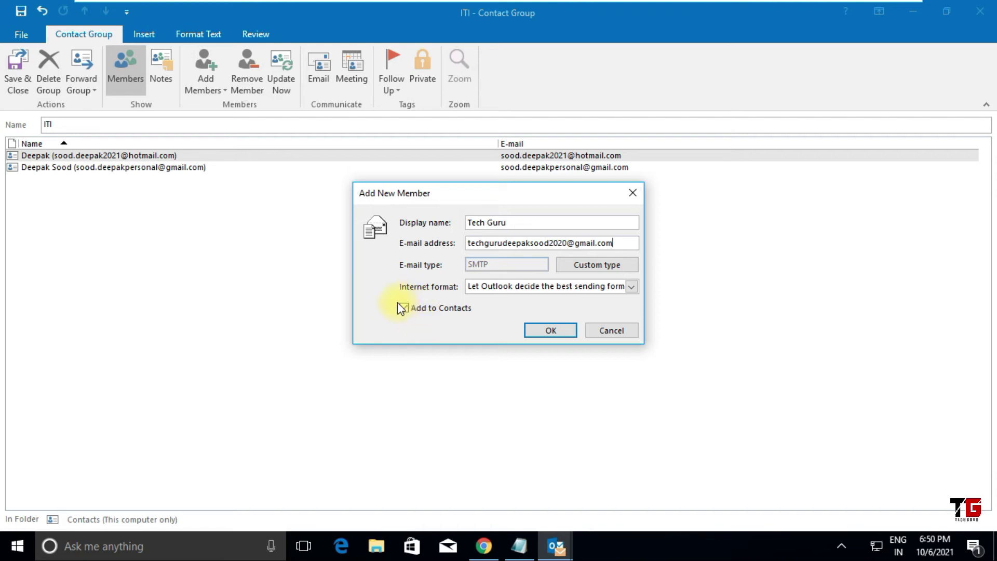
pyautogui.click(552, 331)
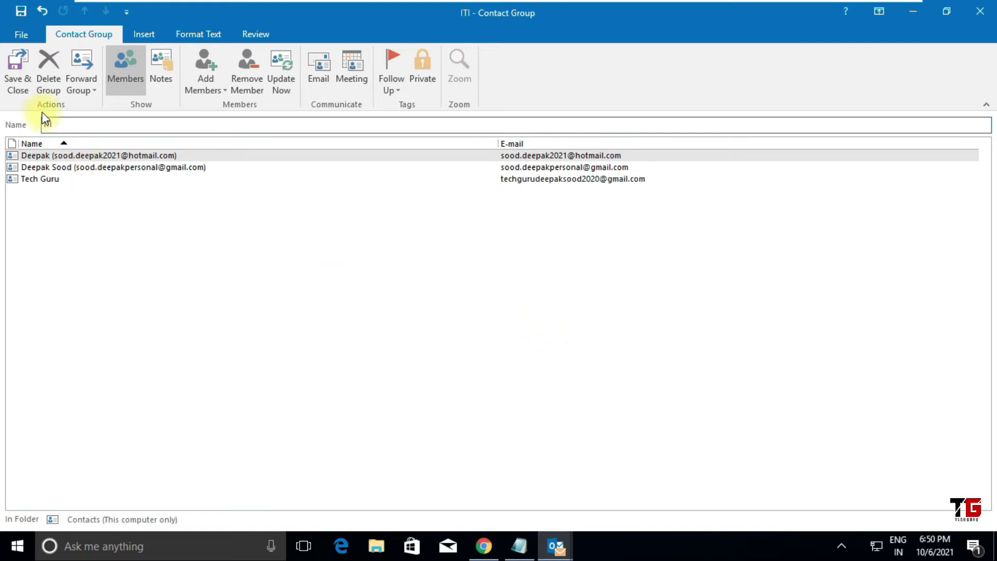
pyautogui.click(17, 78)
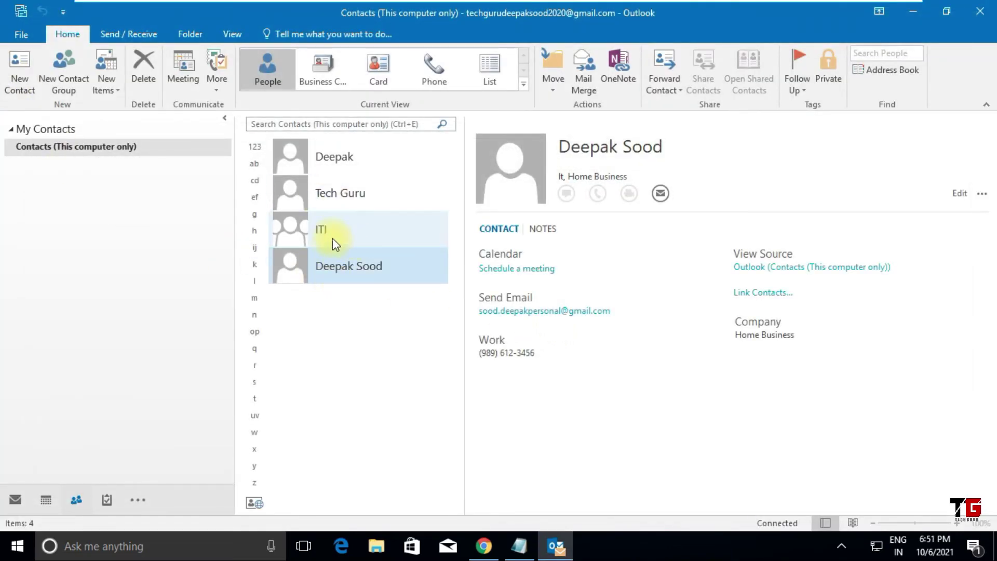
# Step: Check the new Tech Guru contact card, then select ITI to view its three members
pyautogui.doubleClick(347, 189)
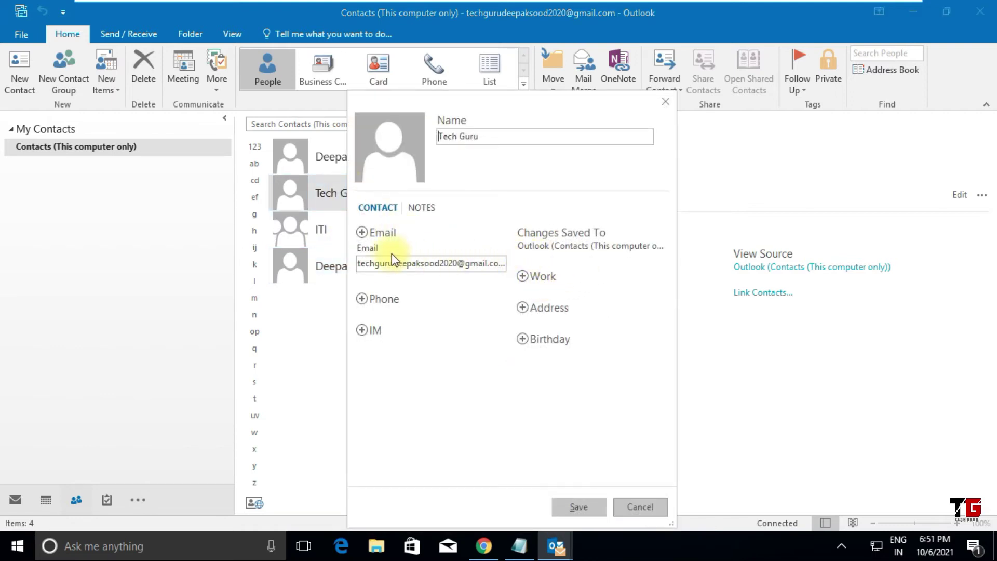
pyautogui.click(664, 102)
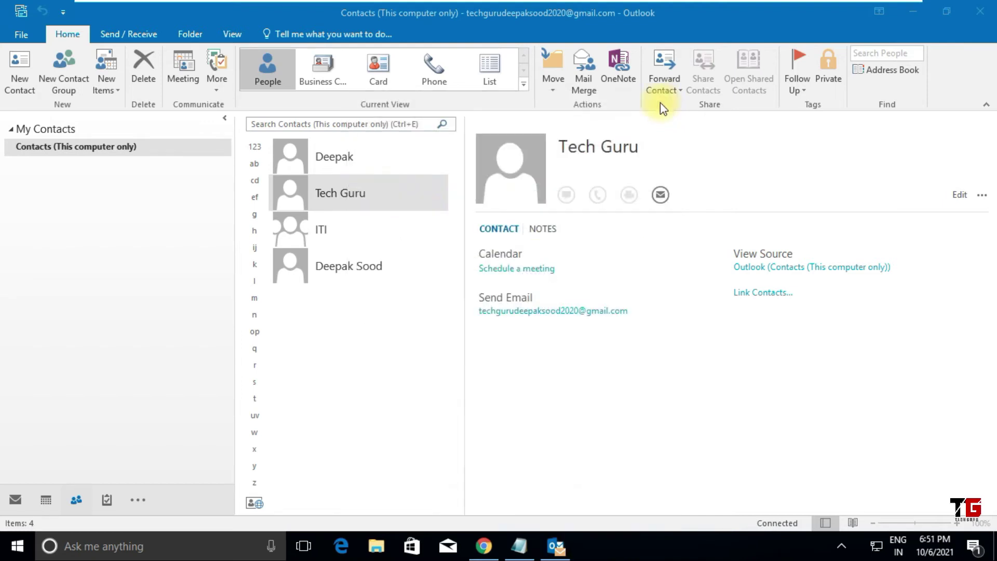
pyautogui.click(342, 229)
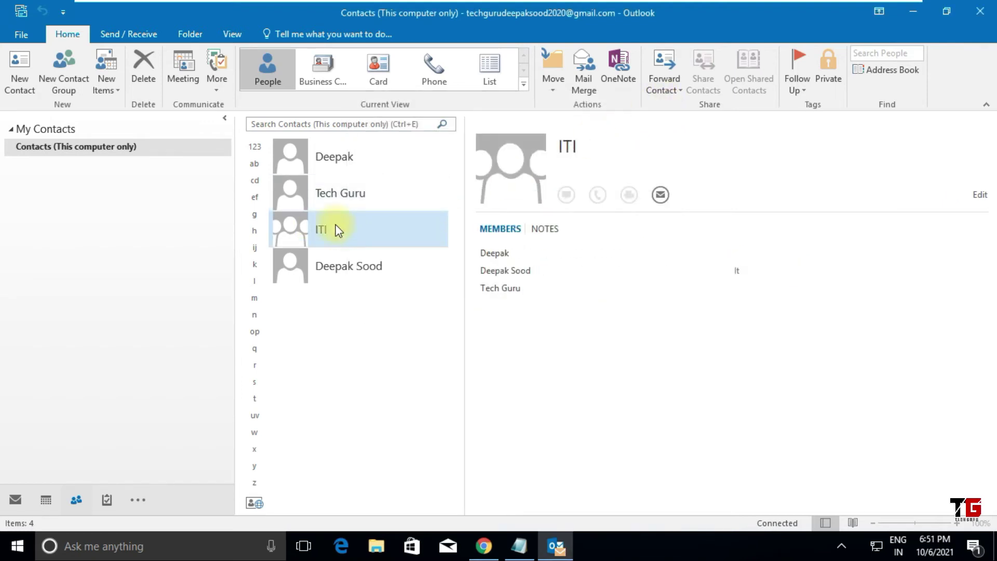
# Step: Reopen ITI and add a fourth Gmail member via New E-mail Contact with Add to Contacts unchecked
pyautogui.doubleClick(362, 235)
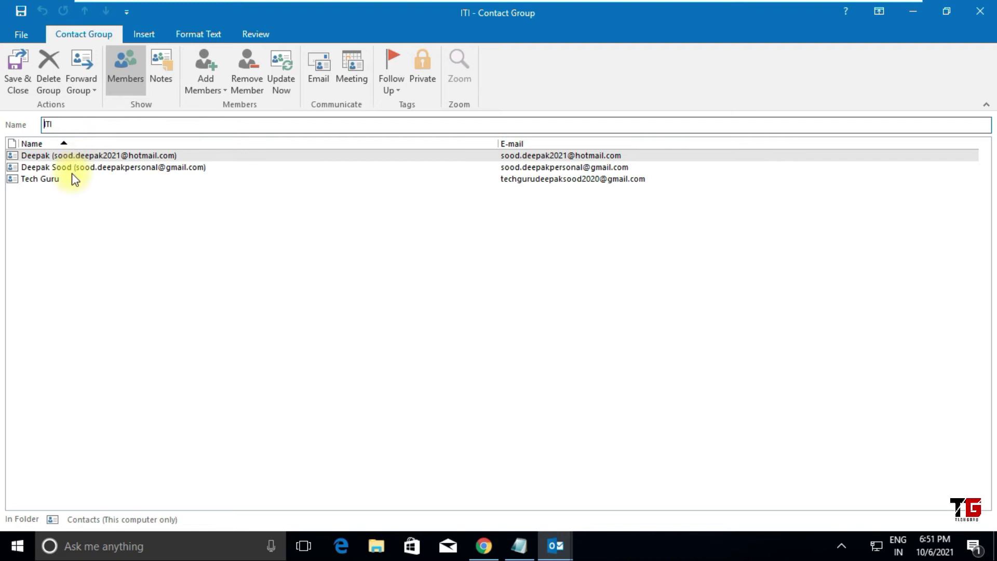
pyautogui.click(222, 90)
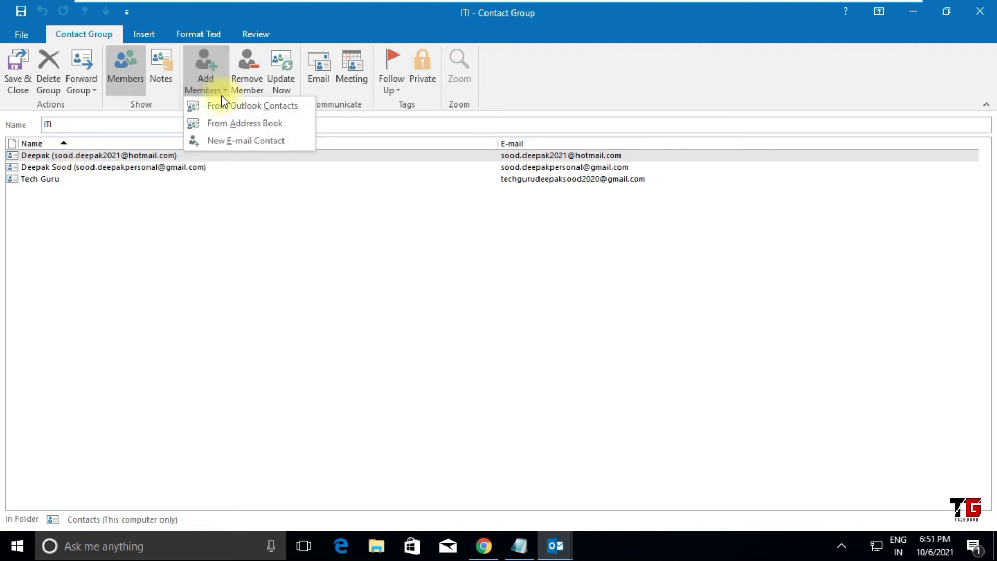
pyautogui.click(232, 141)
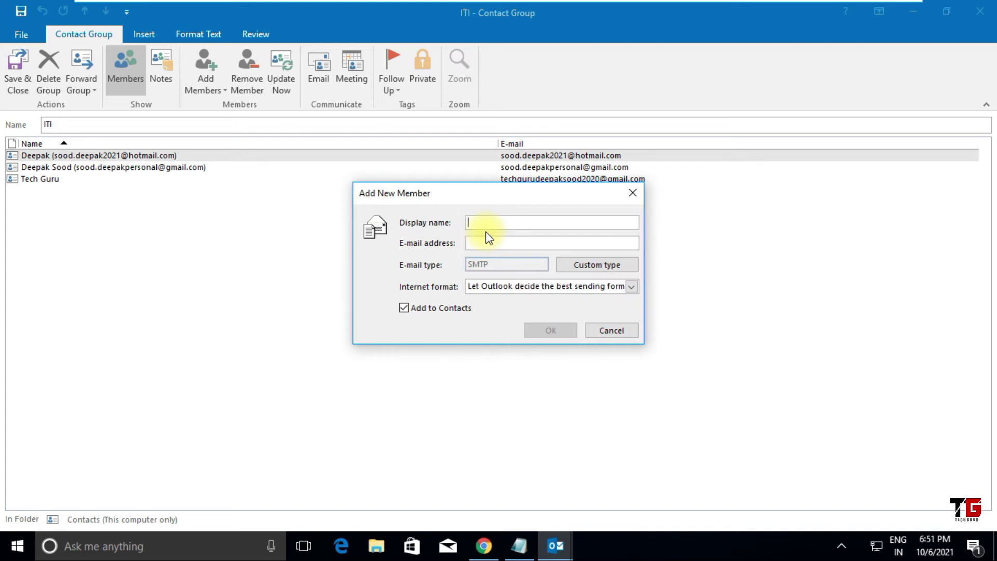
pyautogui.write('Dipak')
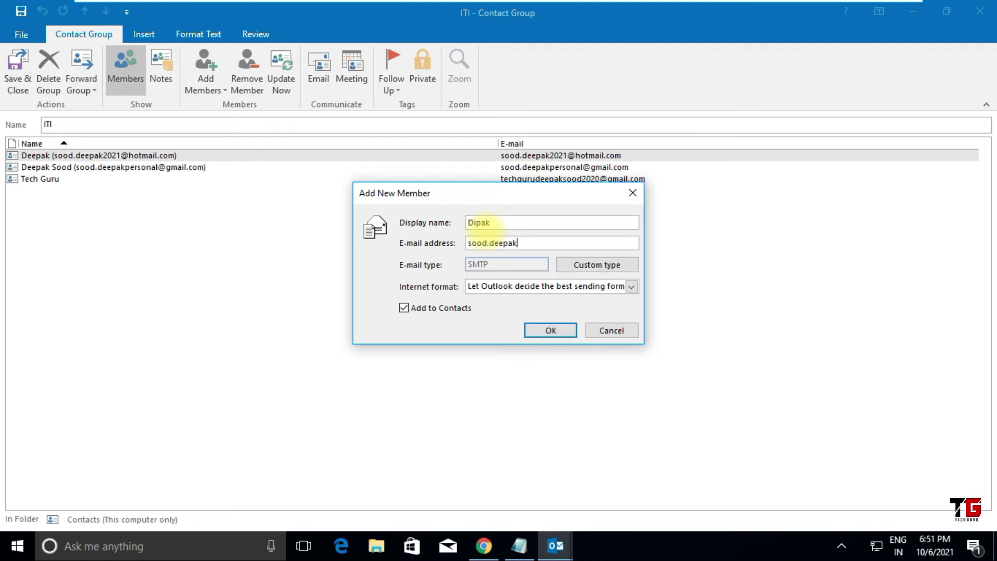
pyautogui.click(404, 308)
pyautogui.click(545, 332)
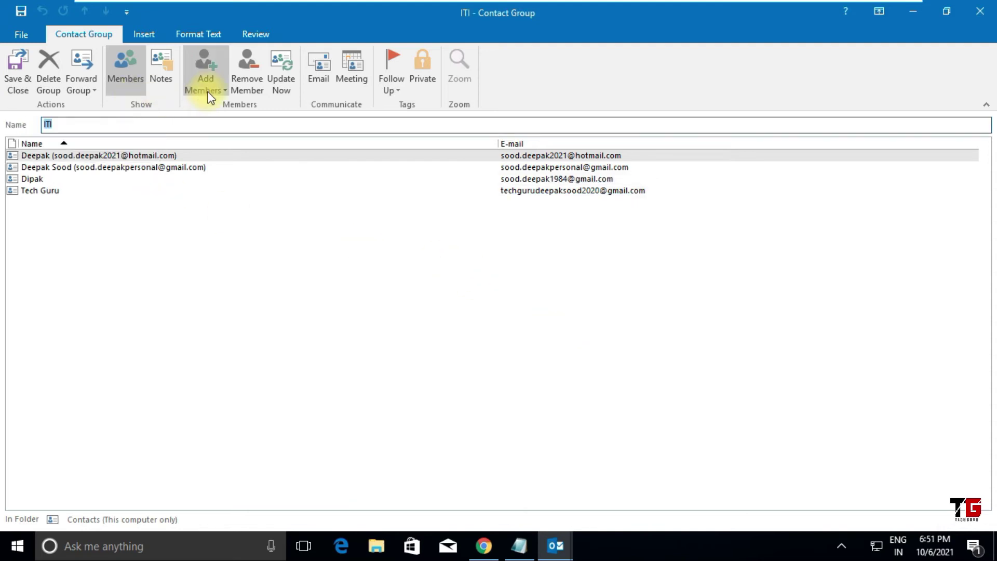
pyautogui.click(42, 178)
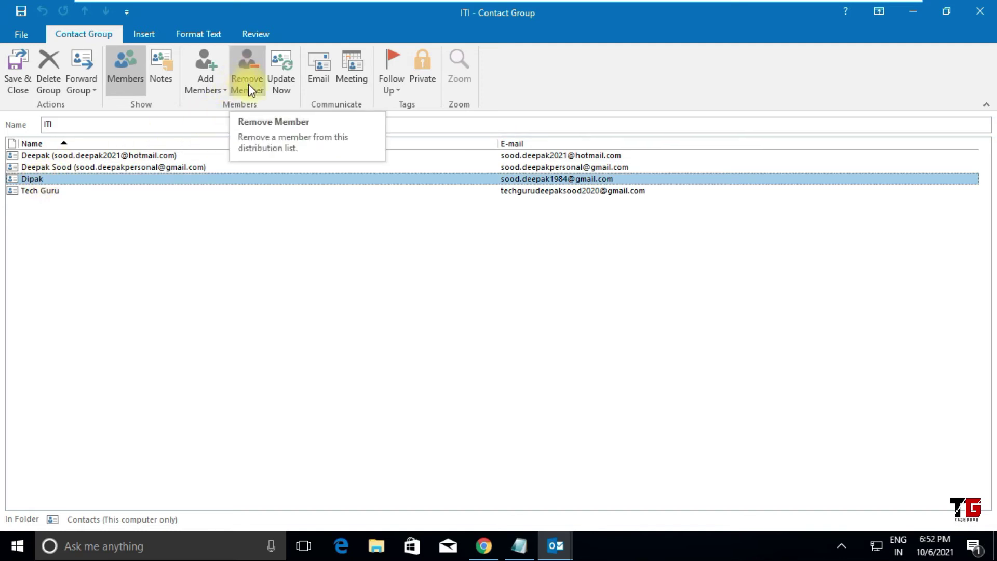
# Step: Run Update Now, discard a test message to the group unsaved, and save the ITI group
pyautogui.click(286, 76)
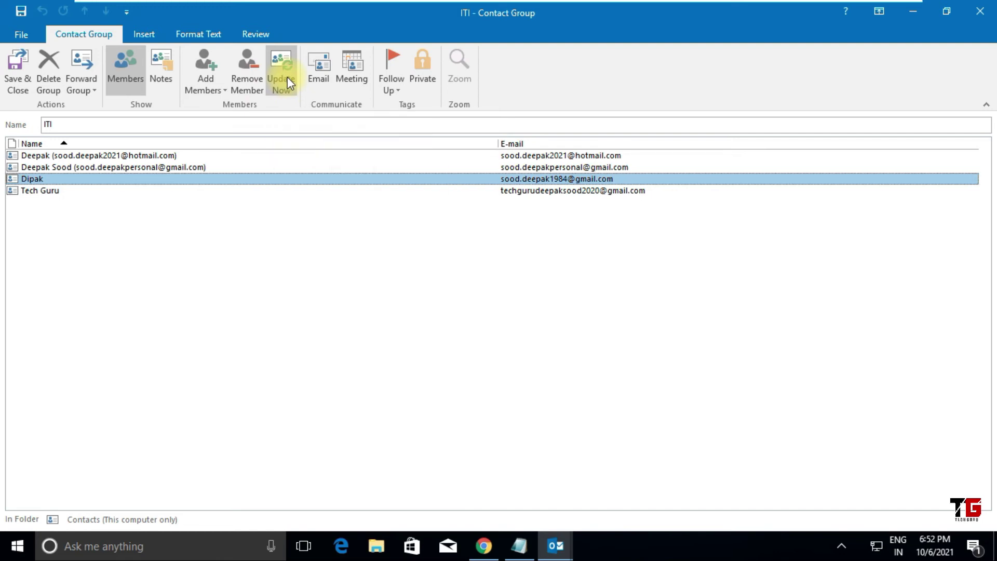
pyautogui.click(325, 80)
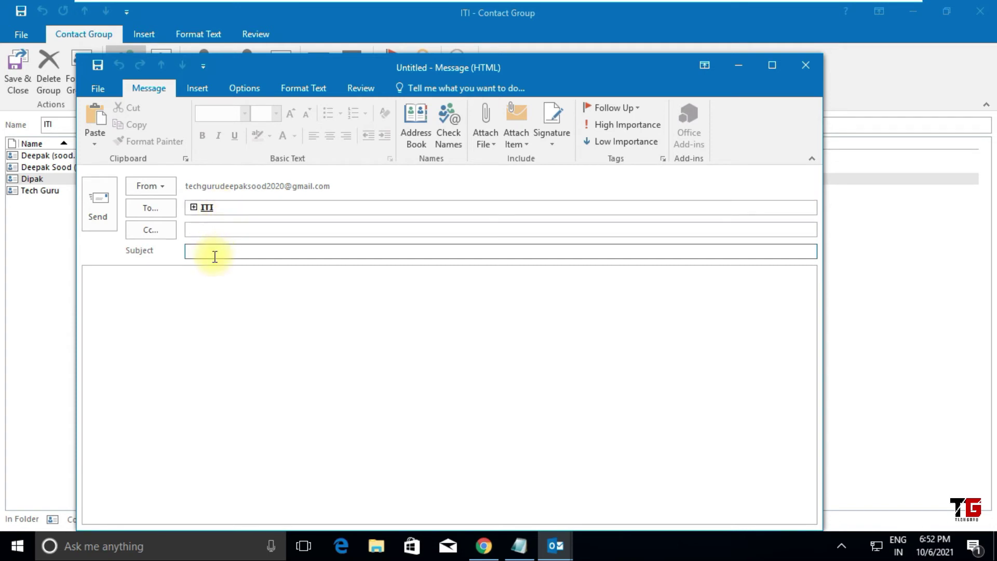
pyautogui.click(804, 68)
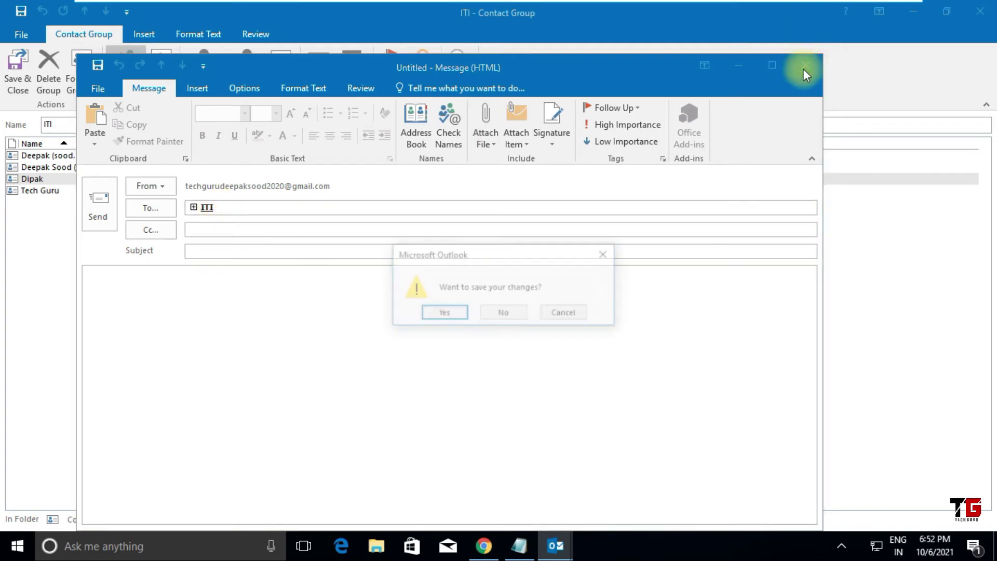
pyautogui.click(504, 312)
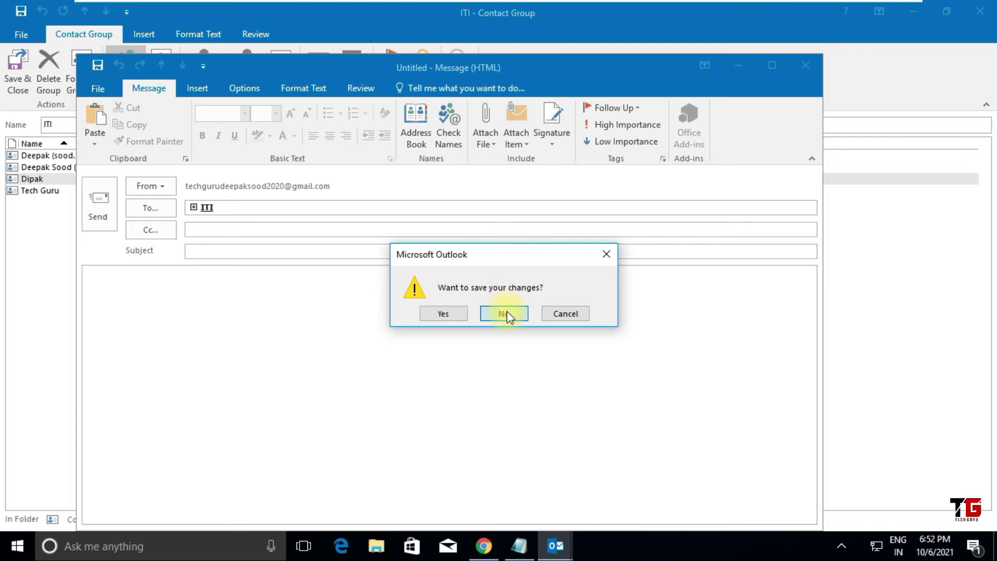
pyautogui.click(16, 76)
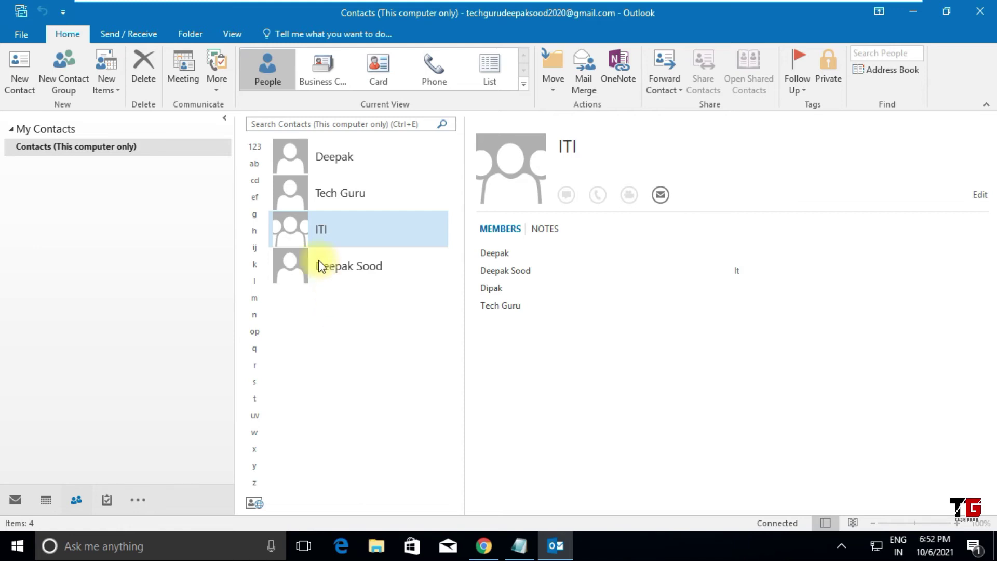
# Step: Reopen ITI to check the fourth member, close the group, and return to Mail
pyautogui.doubleClick(320, 234)
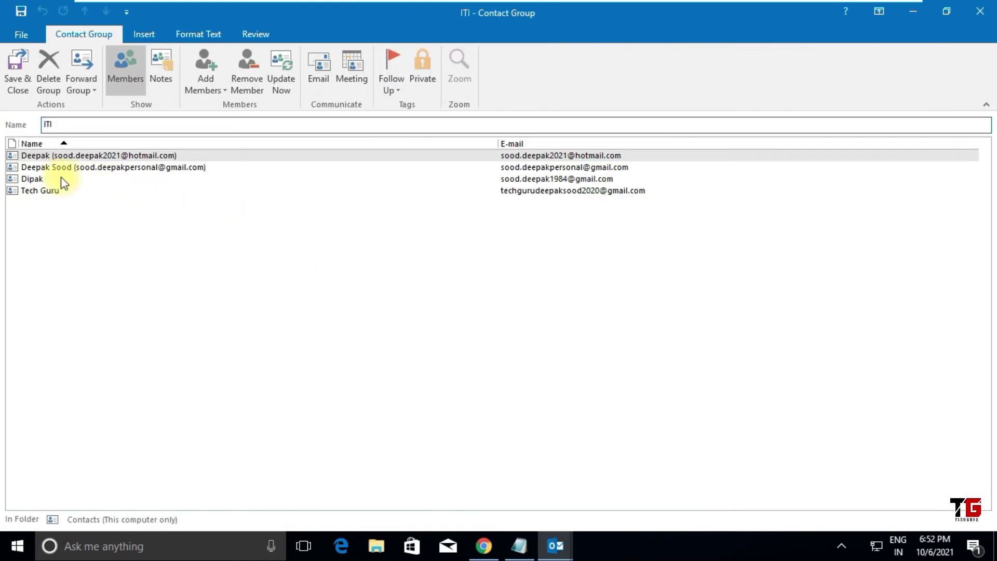
pyautogui.click(52, 179)
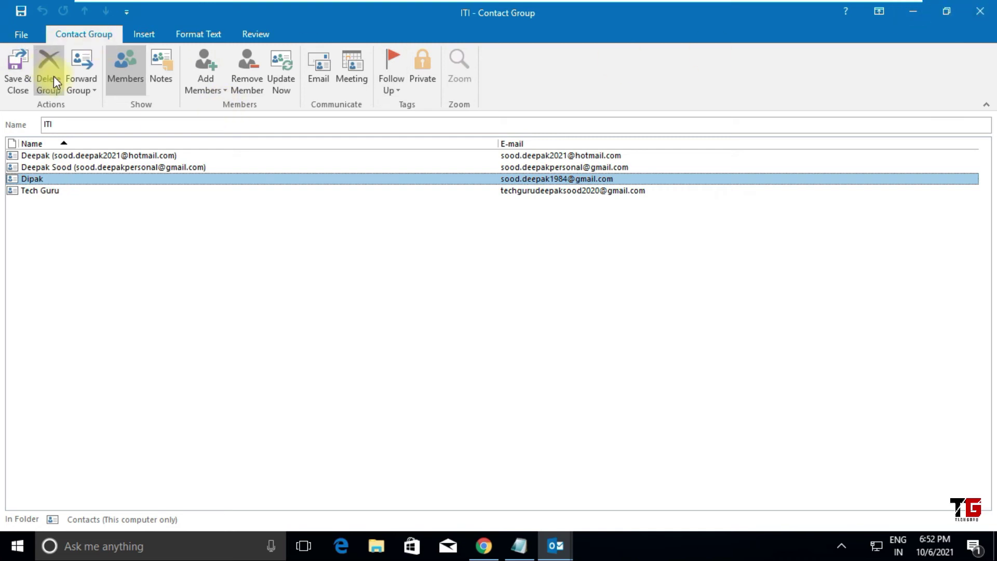
pyautogui.click(18, 78)
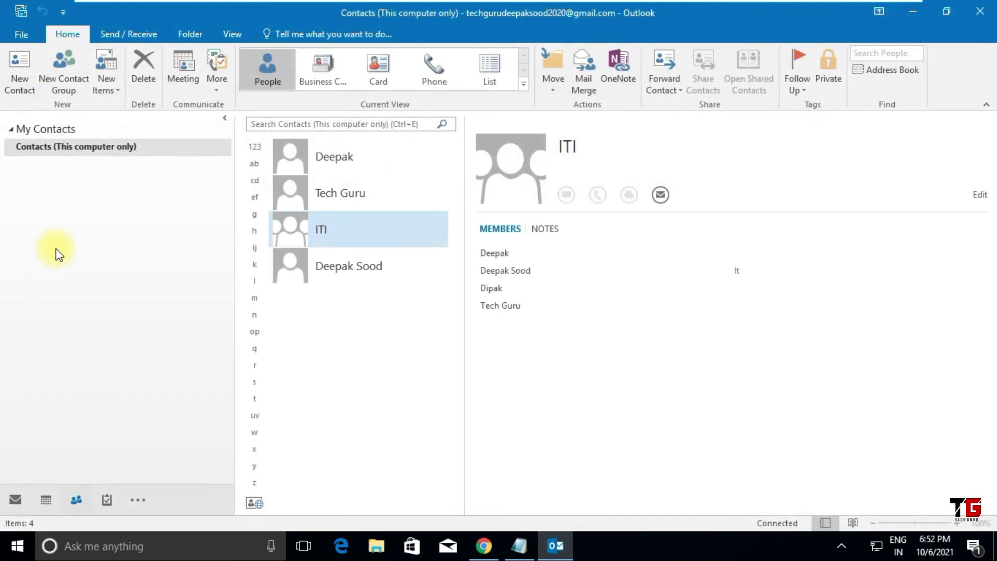
pyautogui.click(14, 498)
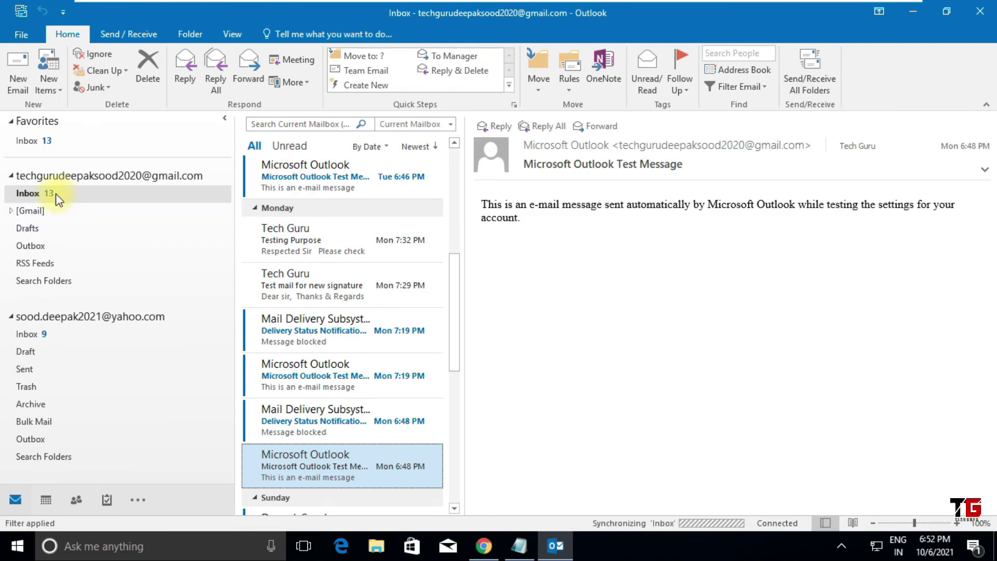
# Step: Start a new full-screen e-mail and add the ITI contact group from Contacts as its To recipient
pyautogui.click(23, 80)
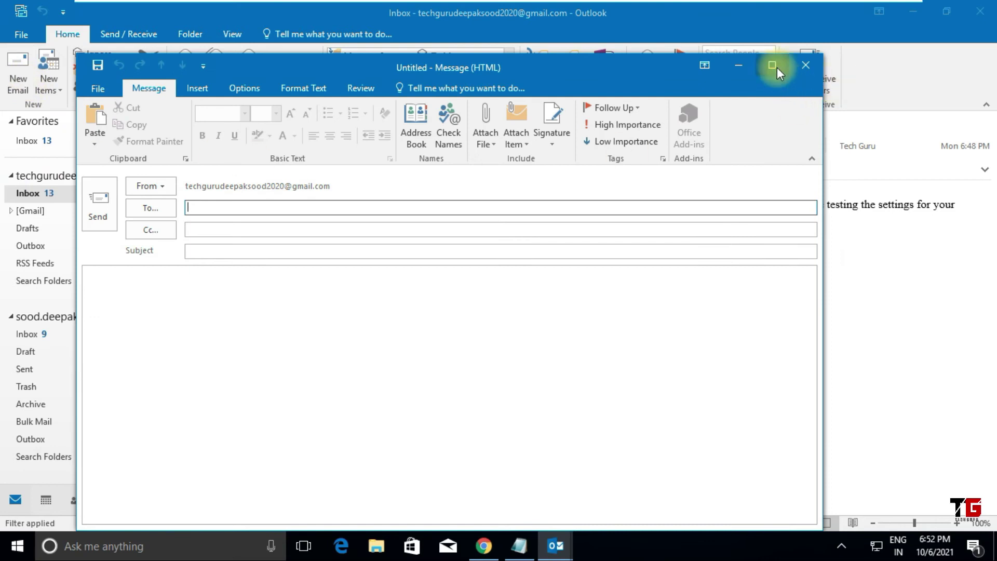
pyautogui.click(773, 66)
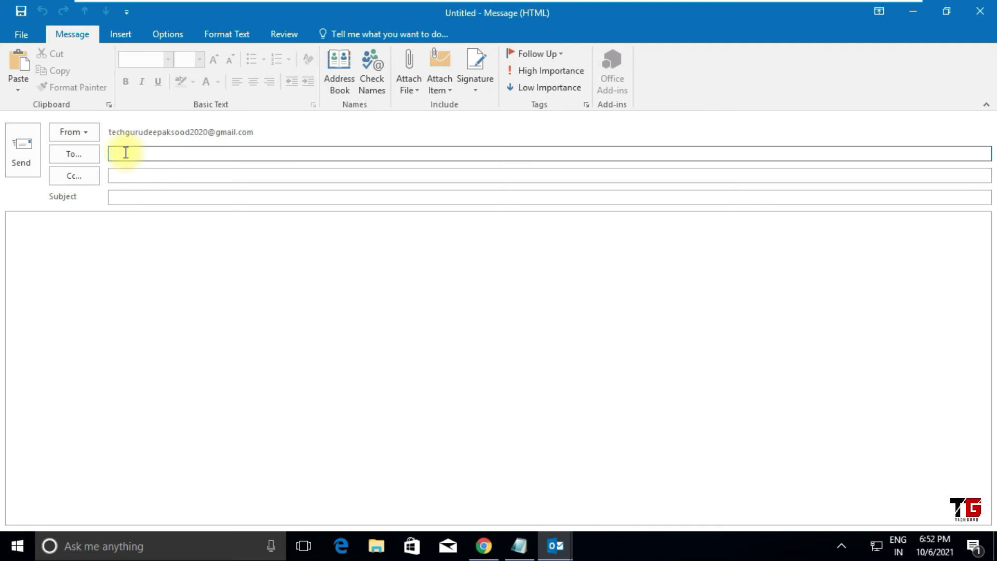
pyautogui.click(79, 155)
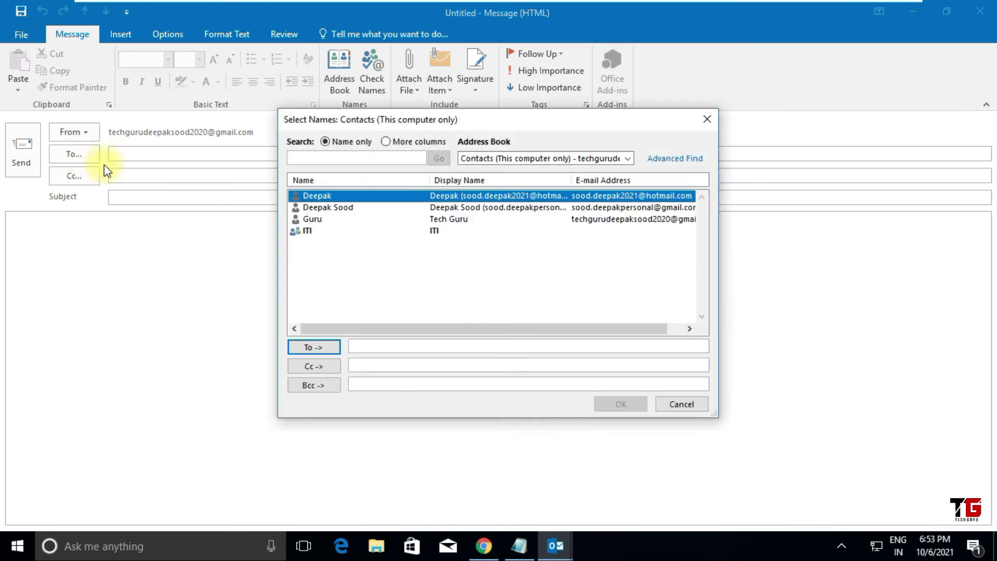
pyautogui.click(314, 195)
pyautogui.click(310, 233)
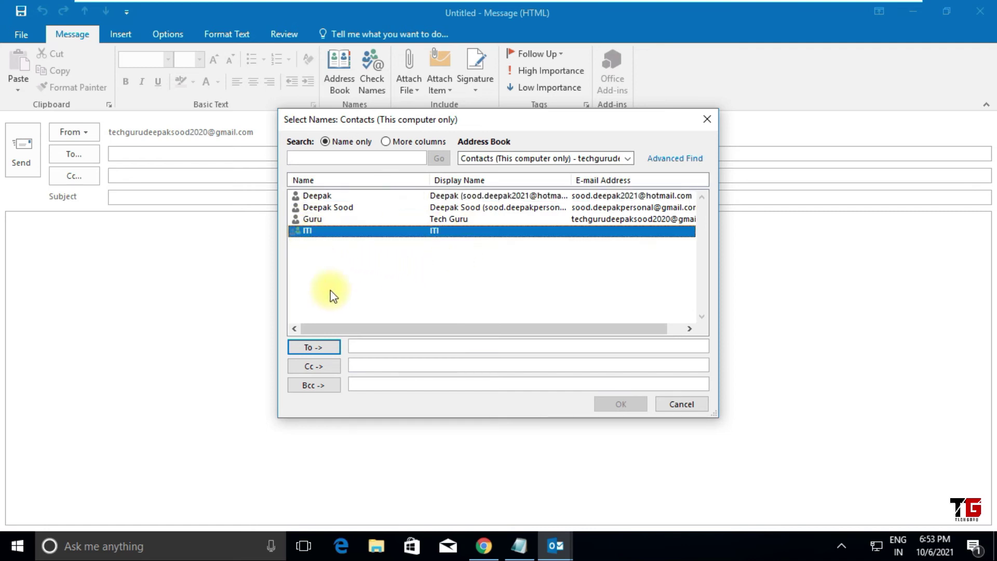
pyautogui.click(320, 348)
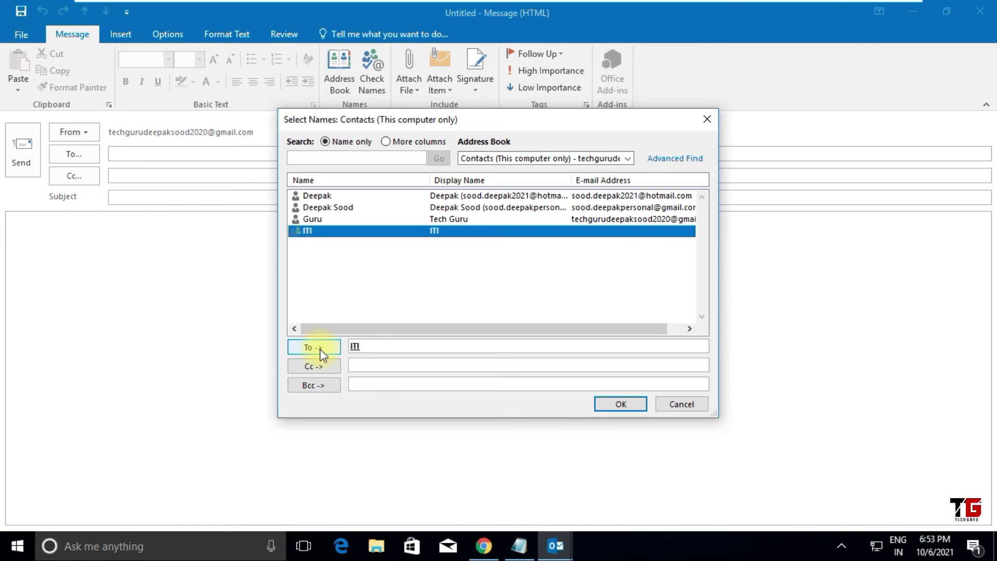
pyautogui.click(622, 403)
# Step: Expand the ITI recipient into its four member addresses and start typing the subject
pyautogui.click(122, 153)
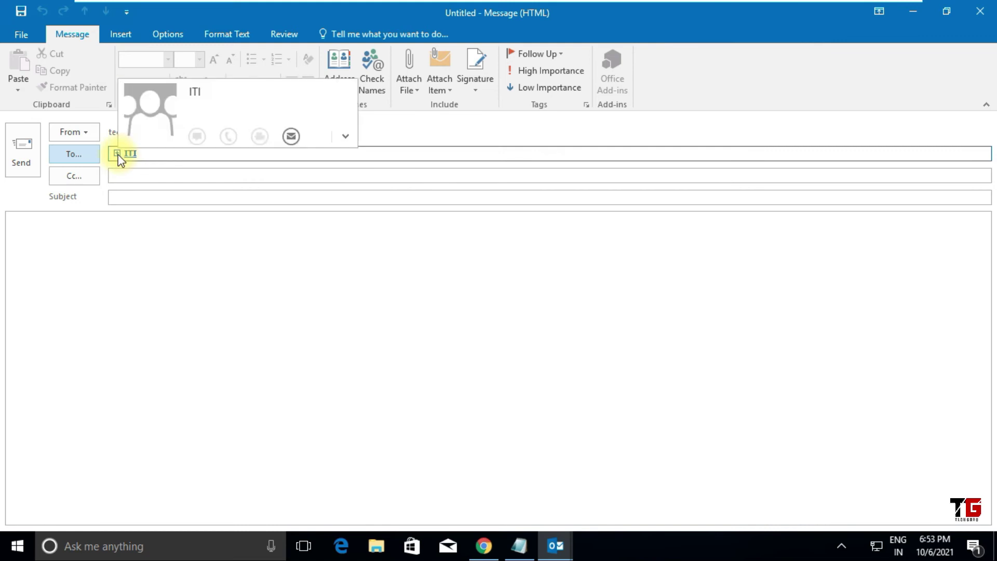
pyautogui.click(117, 154)
pyautogui.click(484, 304)
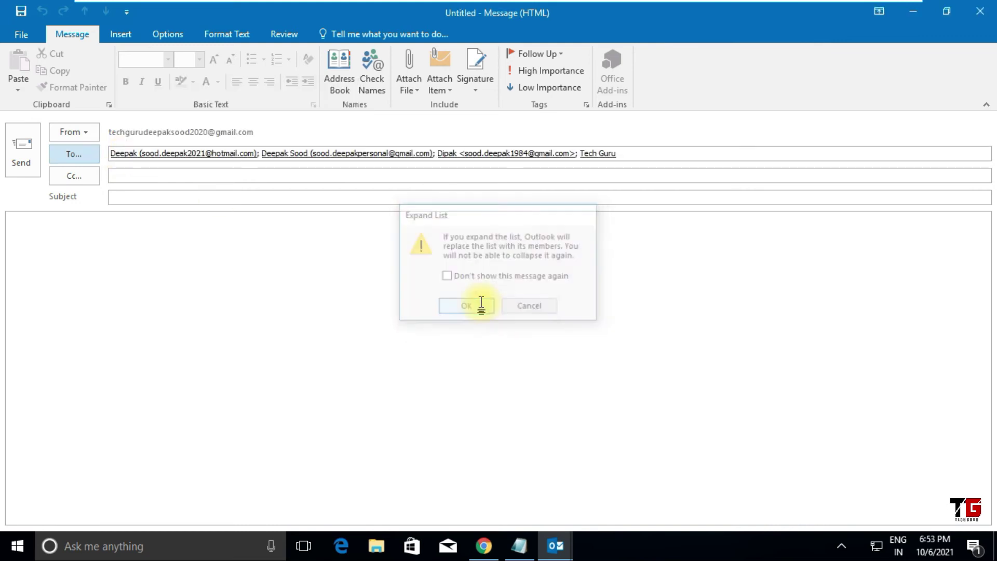
pyautogui.click(240, 174)
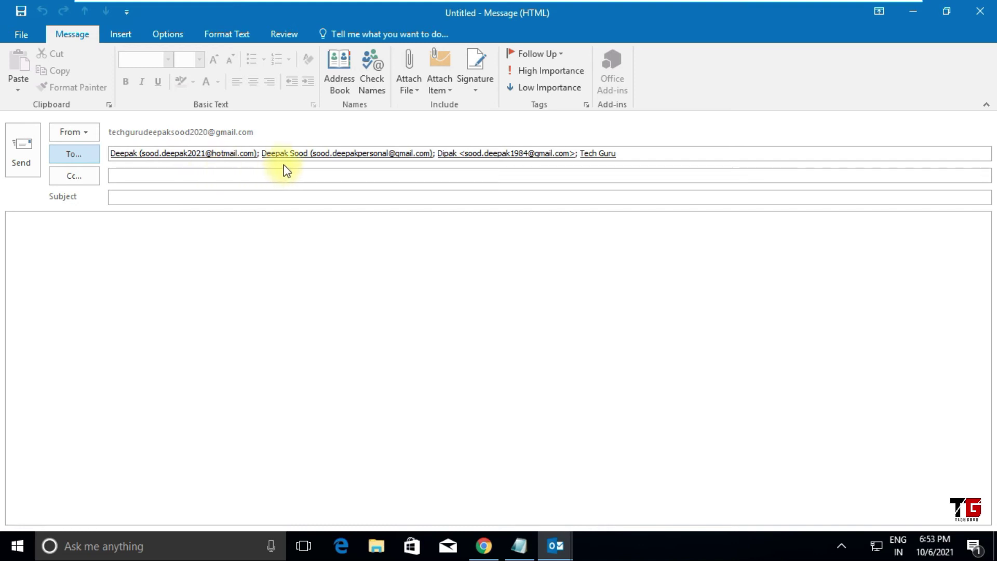
pyautogui.click(140, 195)
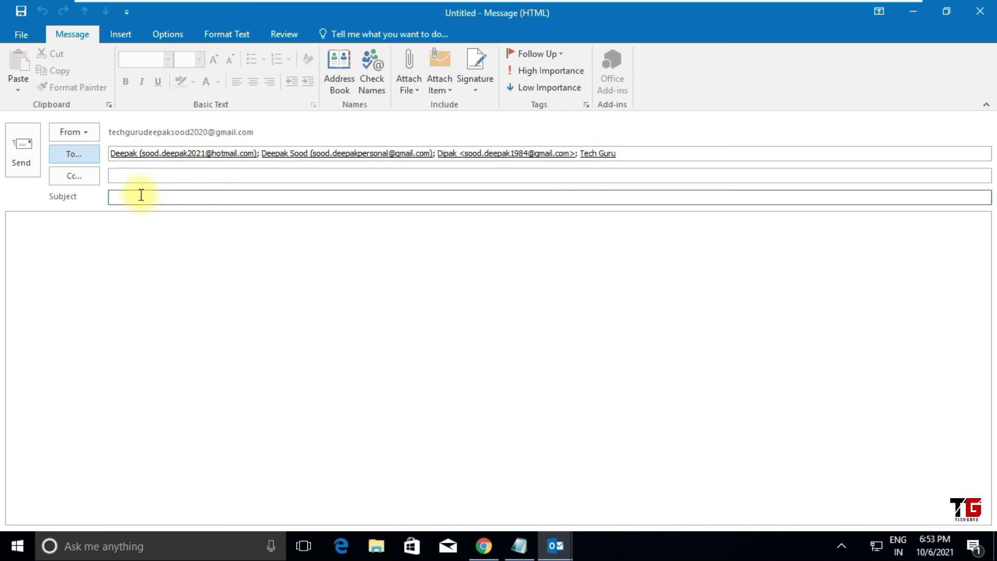
pyautogui.write('Test mail for group')
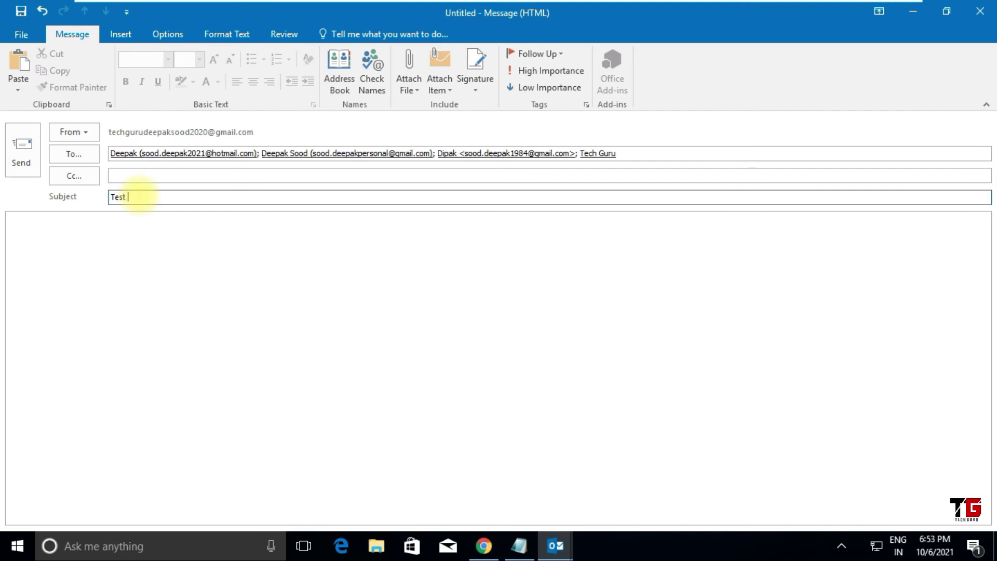